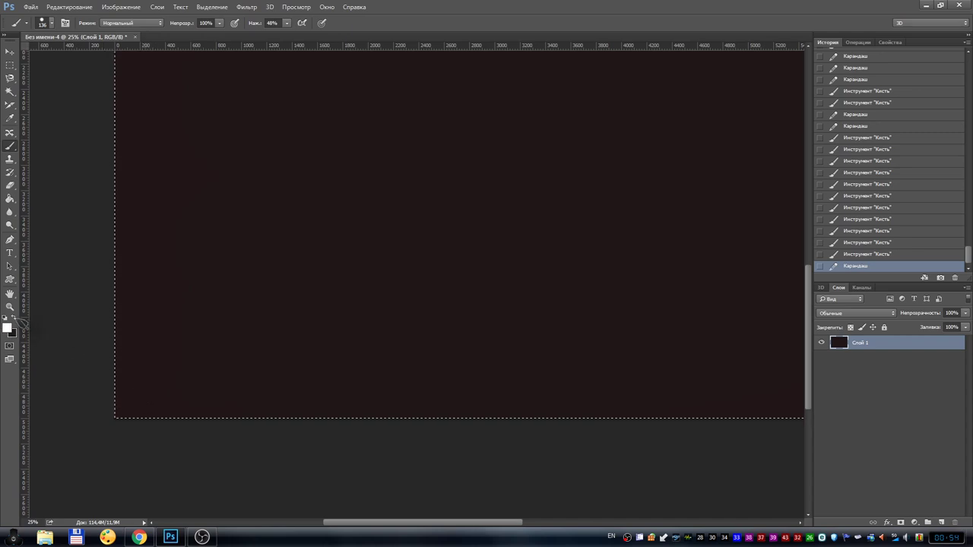
Paint a white stick figure in the canvas's lower-left area, reaching toward the rectangular front and one slanted edge of a box
mouse_move(144, 391)
mouse_down()
mouse_move(161, 321)
mouse_move(173, 324)
mouse_move(202, 392)
mouse_up()
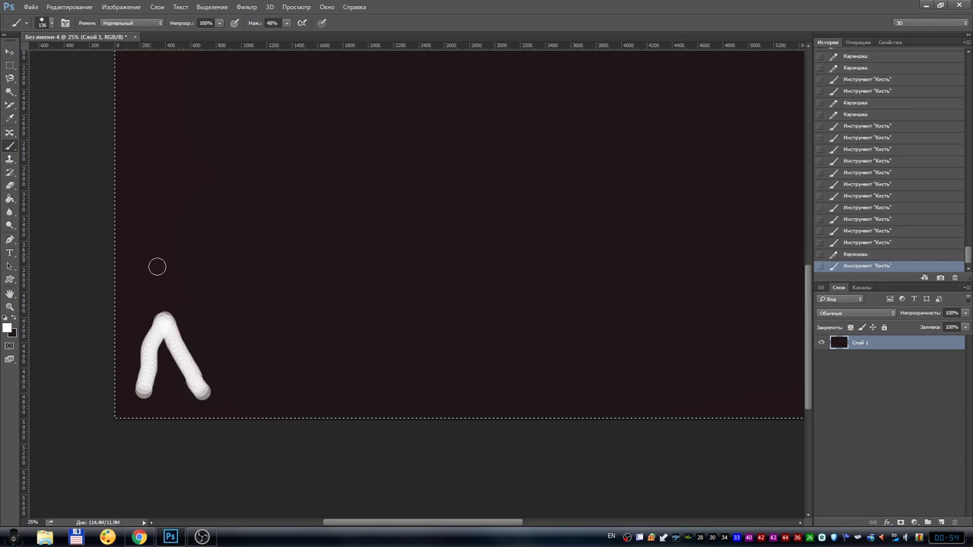
click(859, 255)
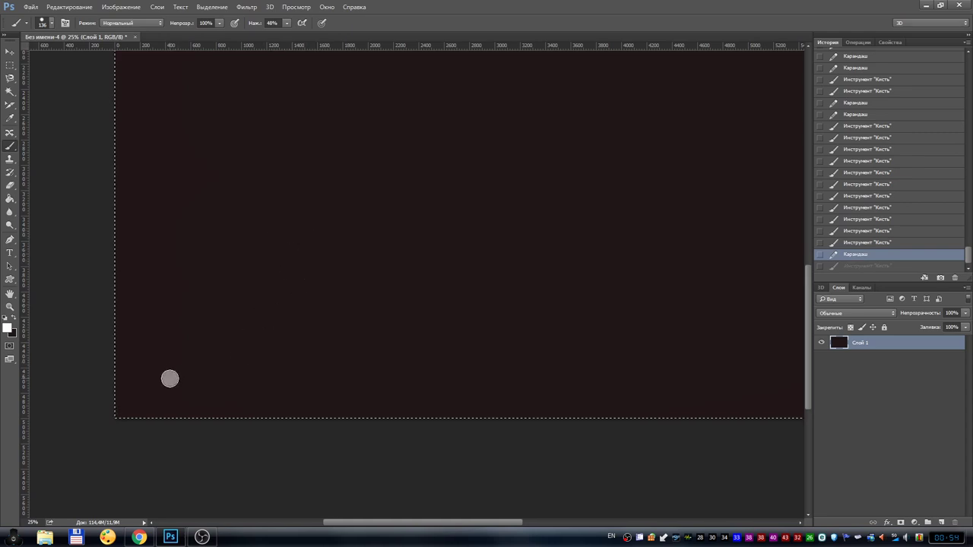
mouse_move(170, 379)
mouse_down()
mouse_move(190, 305)
mouse_move(218, 384)
mouse_up()
mouse_move(192, 219)
mouse_down()
mouse_move(168, 262)
mouse_move(196, 300)
mouse_move(225, 222)
mouse_move(192, 214)
mouse_move(211, 166)
mouse_move(207, 207)
mouse_move(225, 164)
mouse_move(227, 251)
mouse_move(275, 262)
mouse_up()
mouse_move(289, 207)
mouse_down()
mouse_move(302, 240)
mouse_move(298, 273)
mouse_move(414, 274)
mouse_move(438, 232)
mouse_move(440, 199)
mouse_move(312, 201)
mouse_move(302, 214)
mouse_up()
drag(295, 207, 333, 158)
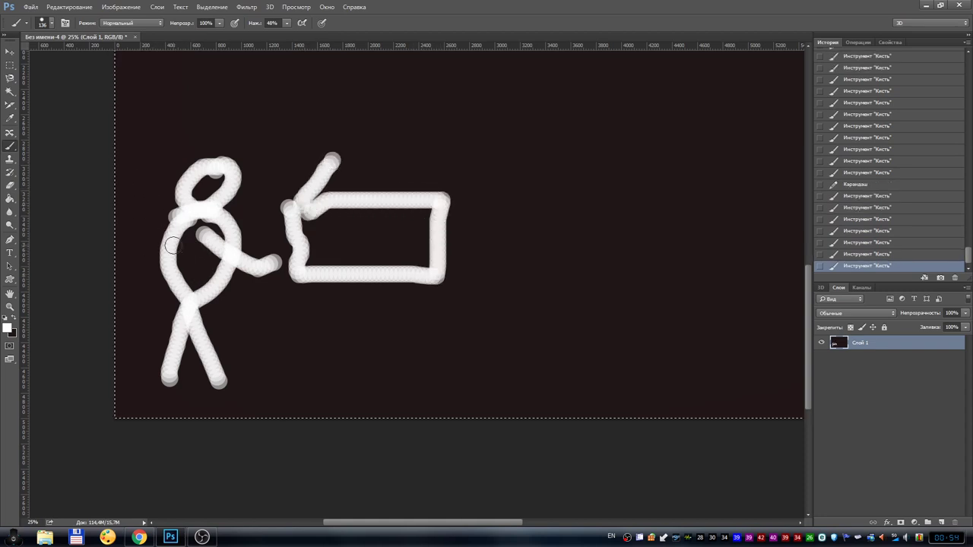
Dab single white brush spots around both sides of the stick figure
click(167, 189)
click(150, 220)
click(143, 256)
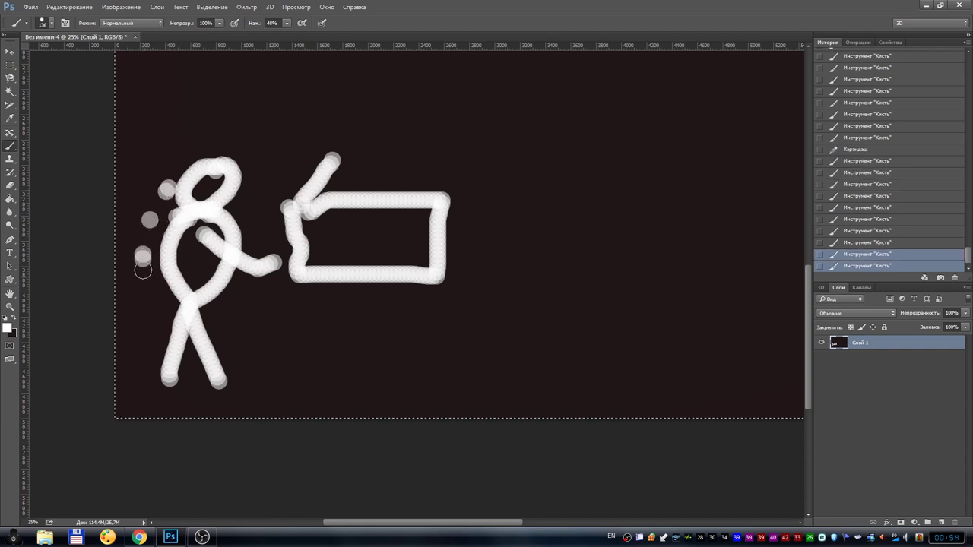
click(154, 298)
click(163, 330)
click(268, 342)
click(236, 292)
click(251, 251)
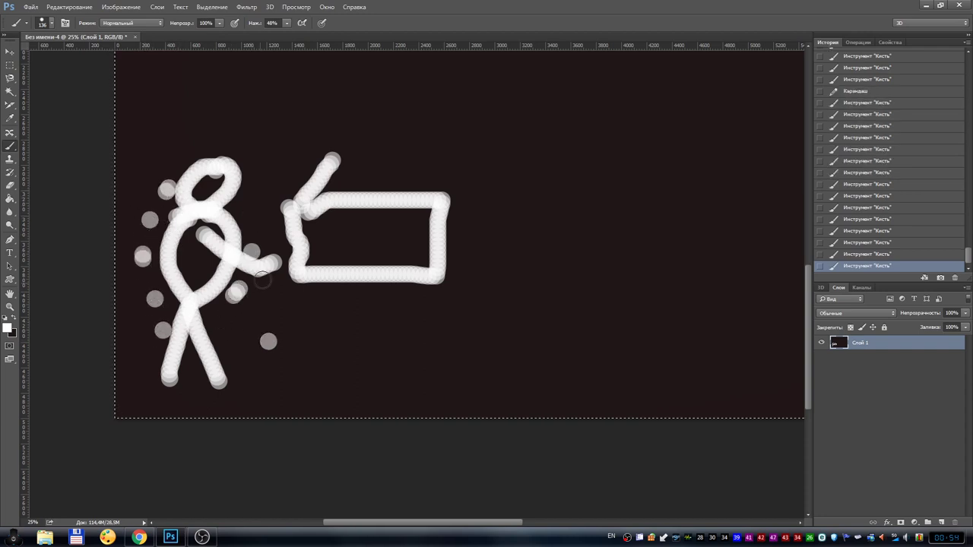
Complete the box with its rear top, side and bottom edges in perspective, and add short strokes between the figure's head and the box
mouse_move(347, 156)
mouse_down()
mouse_move(489, 163)
mouse_move(450, 186)
mouse_up()
drag(442, 283, 493, 244)
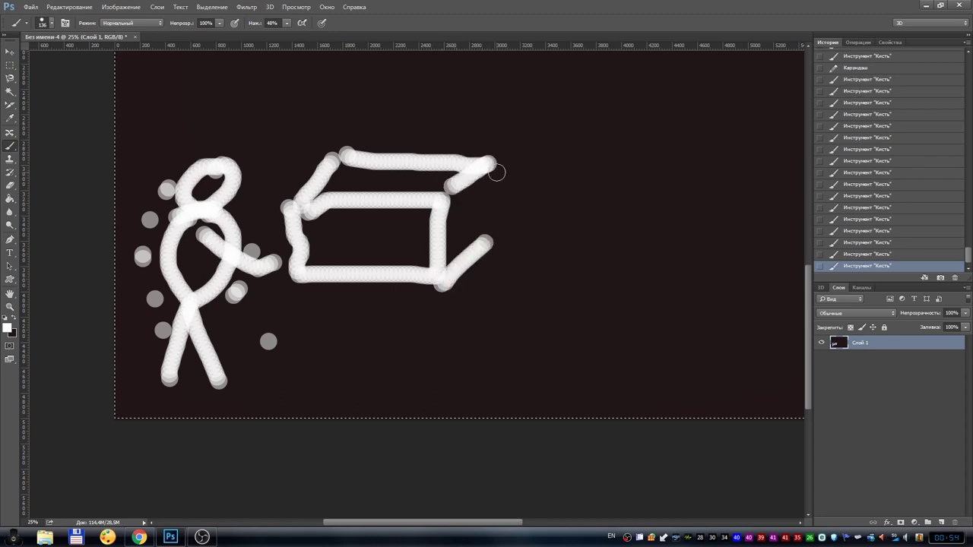
drag(495, 170, 494, 244)
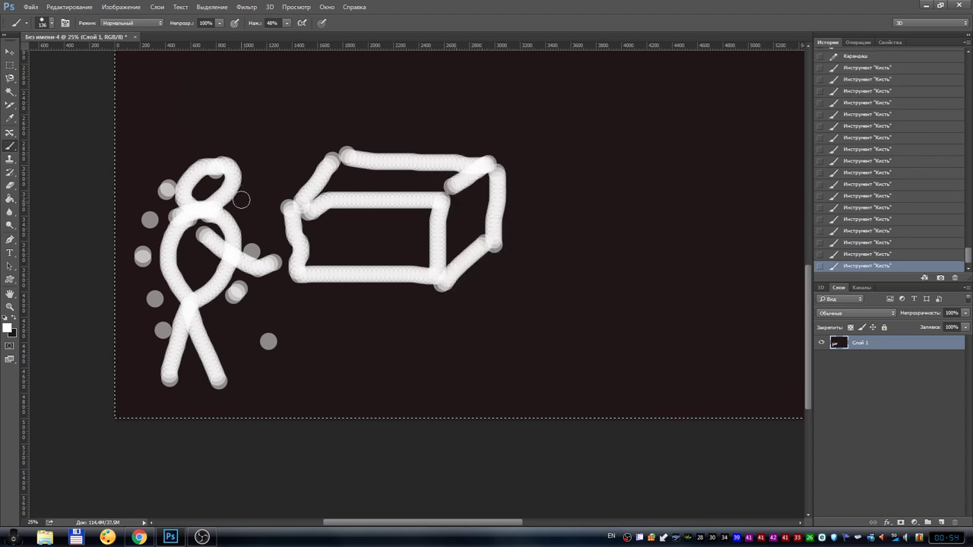
mouse_move(242, 198)
mouse_down()
mouse_move(262, 204)
mouse_move(256, 186)
mouse_move(276, 181)
mouse_up()
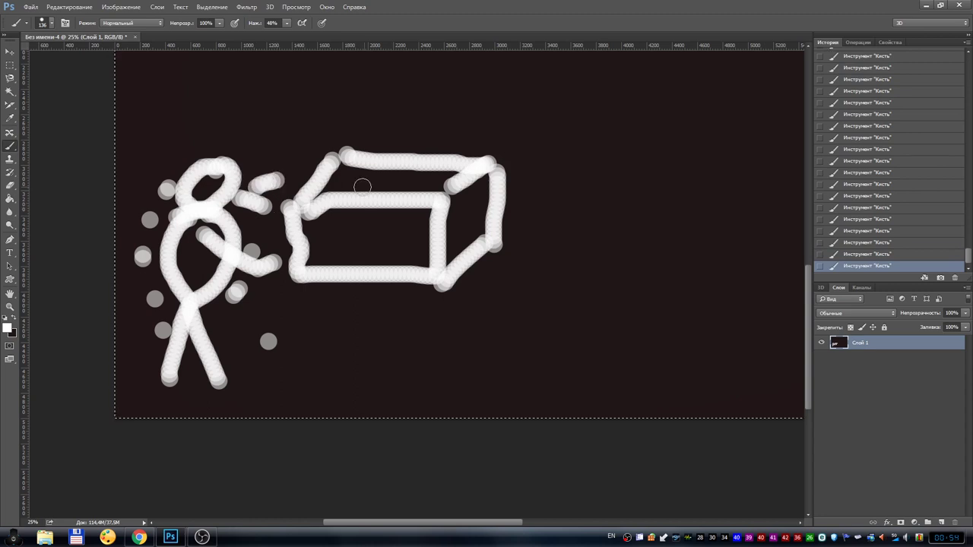
Paint a filled blob on the front face of the box and surround it with single brush spots
mouse_move(378, 225)
mouse_down()
mouse_move(370, 228)
mouse_move(384, 231)
mouse_up()
click(350, 225)
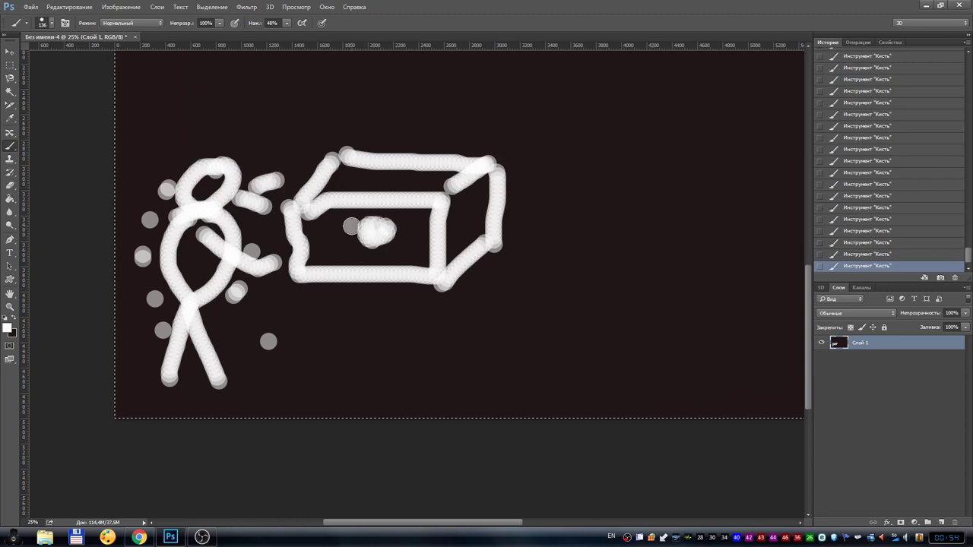
click(348, 245)
click(374, 251)
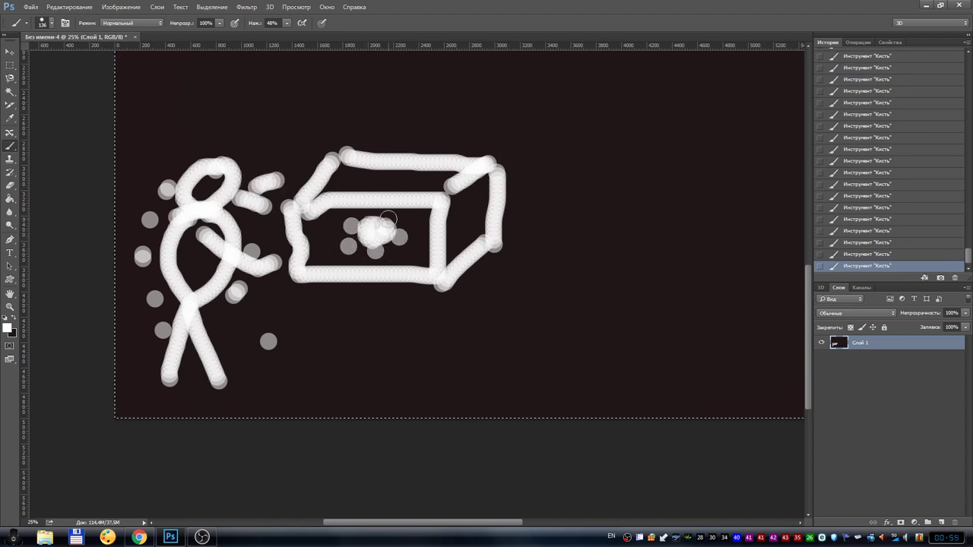
click(387, 218)
Paint a curved white arrow rising to the right from the box with the Brush
key(h)
drag(543, 213, 419, 338)
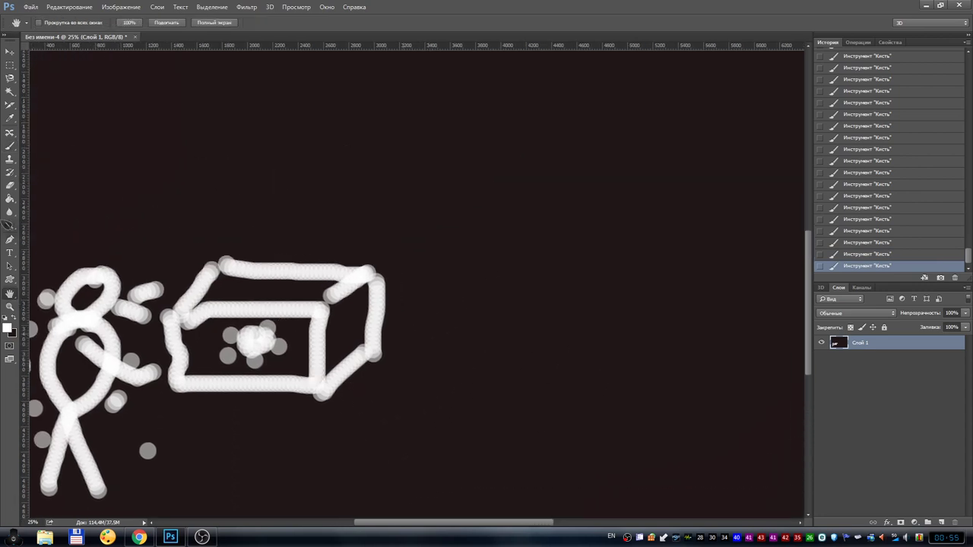
click(10, 152)
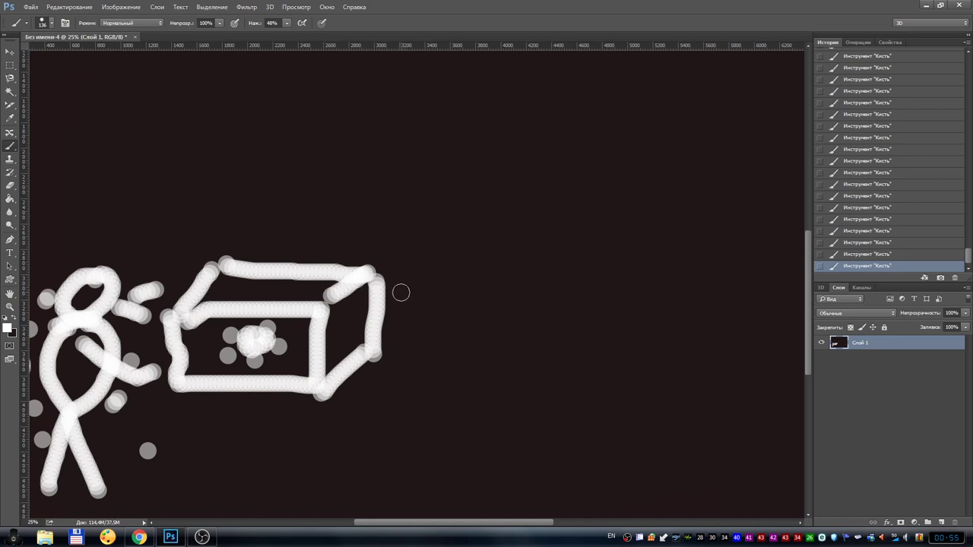
mouse_move(396, 295)
mouse_down()
mouse_move(428, 256)
mouse_move(506, 243)
mouse_move(511, 233)
mouse_move(459, 222)
mouse_move(480, 229)
mouse_move(478, 256)
mouse_move(515, 238)
mouse_up()
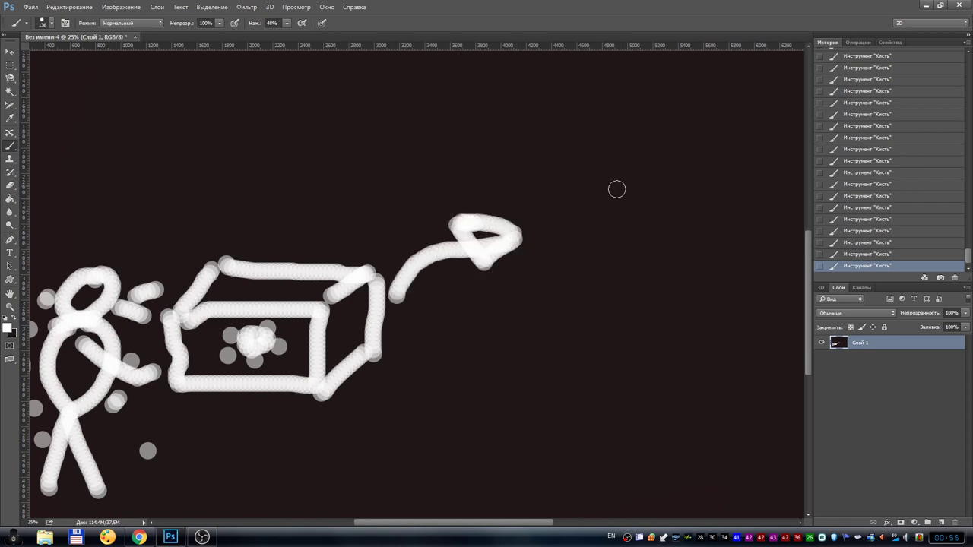
Paint a simple airplane outline with two wings beyond the arrow and a second curved arrow descending from it
mouse_move(616, 189)
mouse_down()
mouse_move(553, 245)
mouse_move(547, 274)
mouse_move(609, 285)
mouse_move(639, 233)
mouse_move(630, 182)
mouse_up()
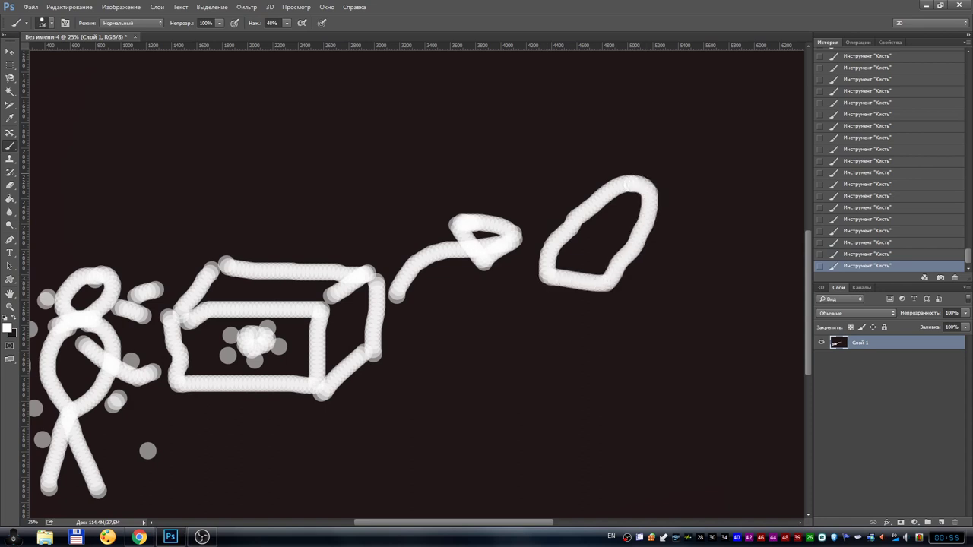
mouse_move(618, 216)
mouse_down()
mouse_move(685, 240)
mouse_move(612, 219)
mouse_up()
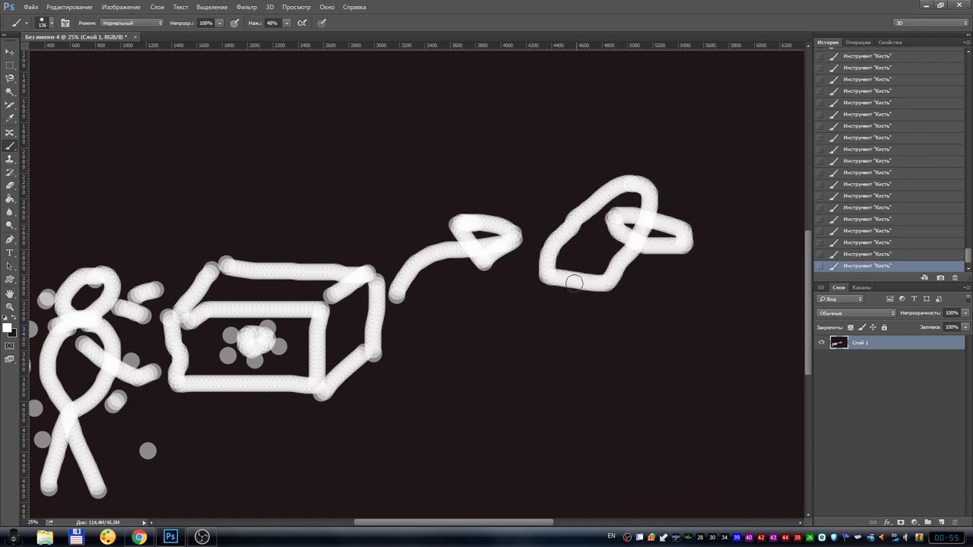
mouse_move(584, 266)
mouse_down()
mouse_move(526, 263)
mouse_move(593, 291)
mouse_up()
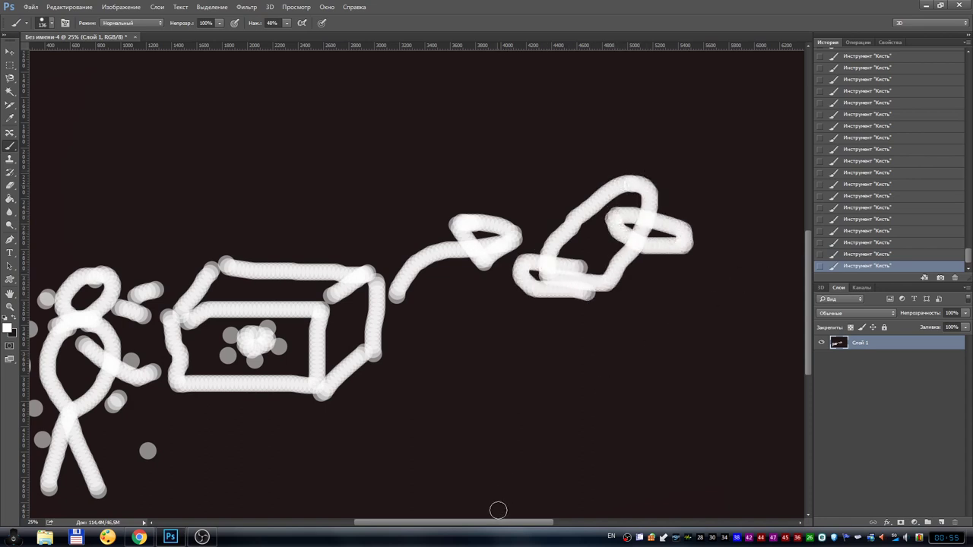
drag(500, 525, 552, 524)
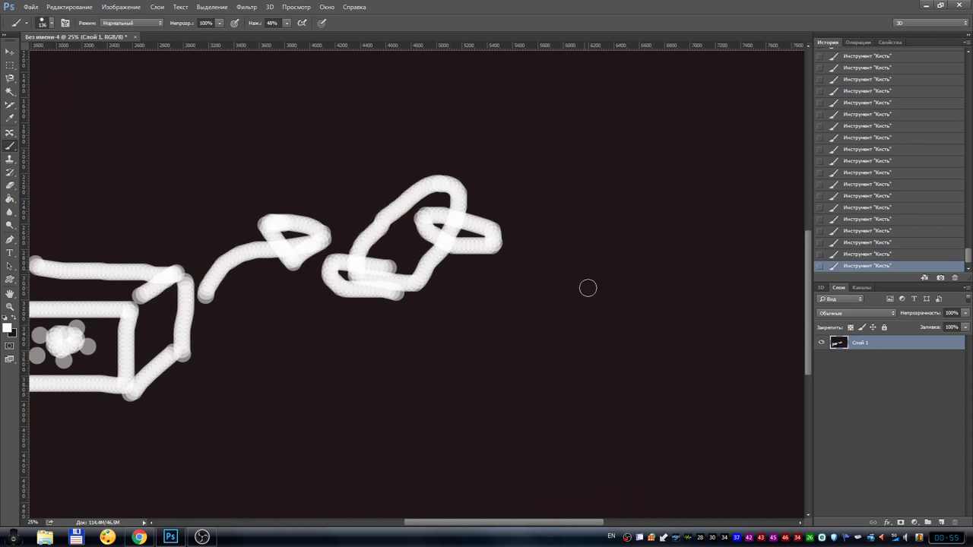
mouse_move(493, 197)
mouse_down()
mouse_move(543, 204)
mouse_move(625, 266)
mouse_move(579, 249)
mouse_move(617, 228)
mouse_move(635, 272)
mouse_up()
Paint a second perspective box below the descending arrow's head, with a ring and surrounding spots on its front
drag(598, 523, 635, 523)
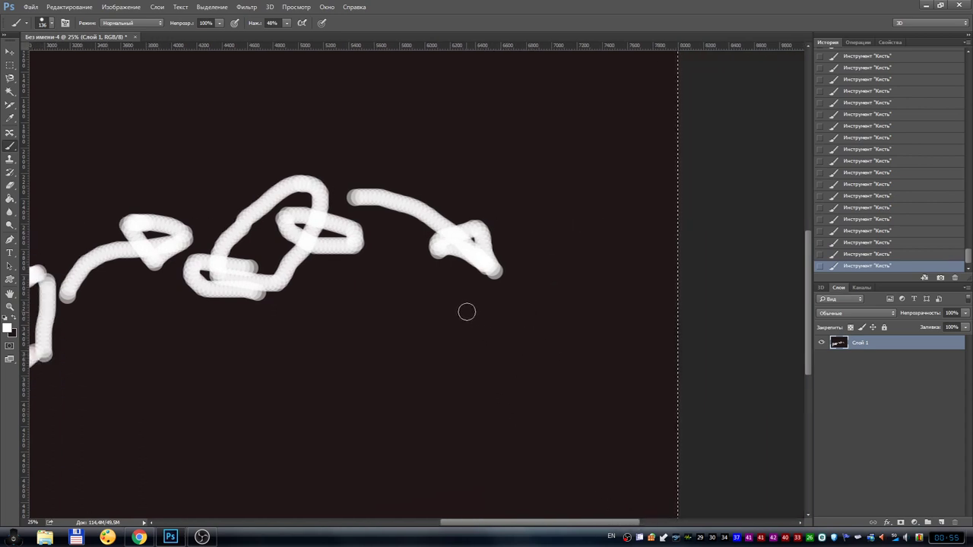
mouse_move(470, 316)
mouse_down()
mouse_move(441, 340)
mouse_move(447, 382)
mouse_move(566, 396)
mouse_move(566, 321)
mouse_move(458, 321)
mouse_move(471, 294)
mouse_move(580, 291)
mouse_move(557, 310)
mouse_move(599, 383)
mouse_move(582, 283)
mouse_up()
mouse_move(508, 342)
mouse_down()
mouse_move(502, 354)
mouse_move(521, 362)
mouse_move(484, 349)
mouse_move(535, 365)
mouse_move(517, 336)
mouse_up()
Paint a second stick figure beside the second box, linked to it by a curved arrow and covered with dense white strokes
drag(564, 433, 612, 450)
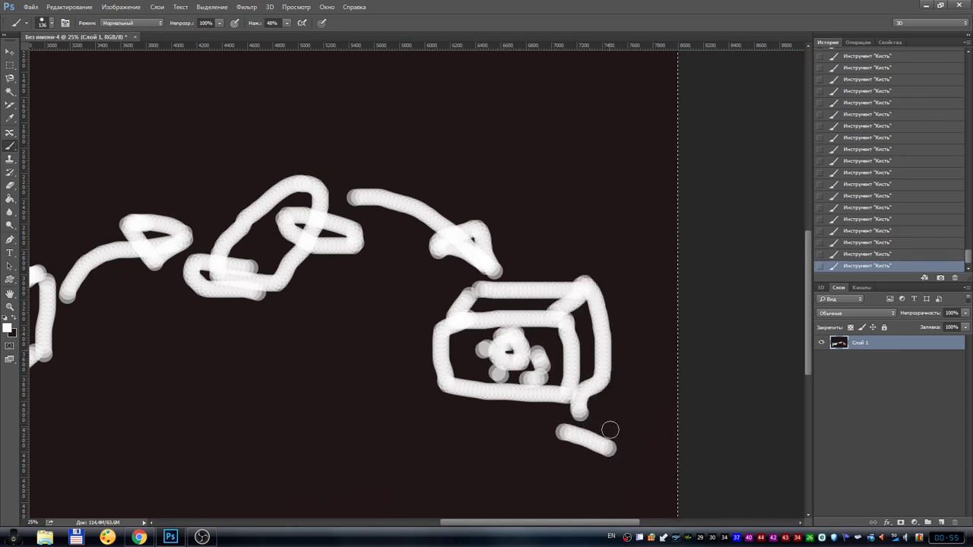
mouse_move(617, 410)
mouse_down()
mouse_move(626, 439)
mouse_move(663, 465)
mouse_move(604, 494)
mouse_up()
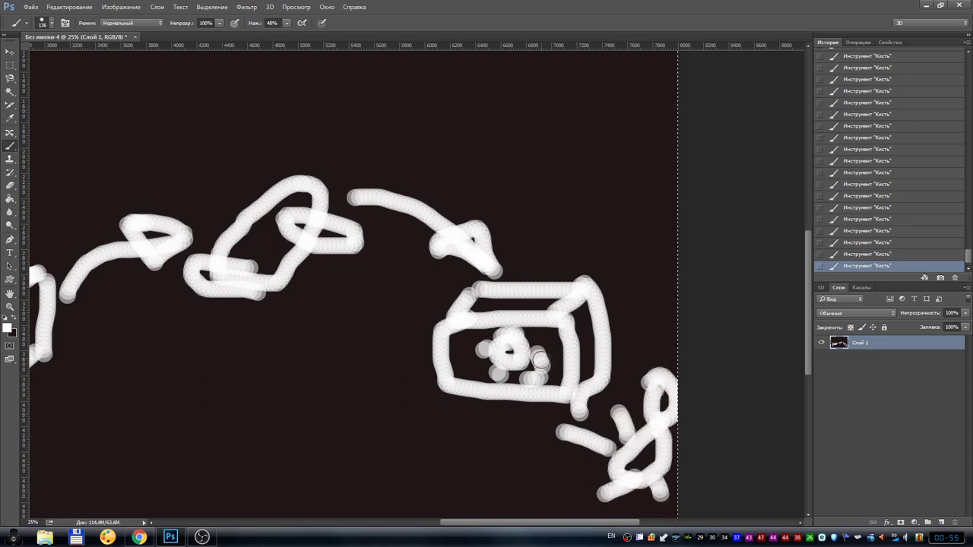
mouse_move(540, 360)
mouse_down()
mouse_move(576, 342)
mouse_move(625, 338)
mouse_move(635, 349)
mouse_up()
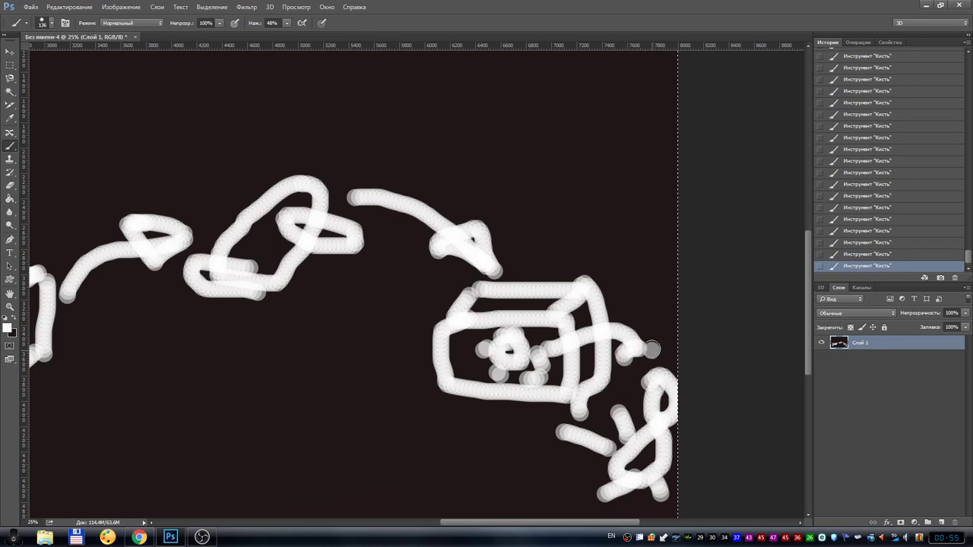
mouse_move(632, 385)
mouse_down()
mouse_move(600, 452)
mouse_move(622, 489)
mouse_up()
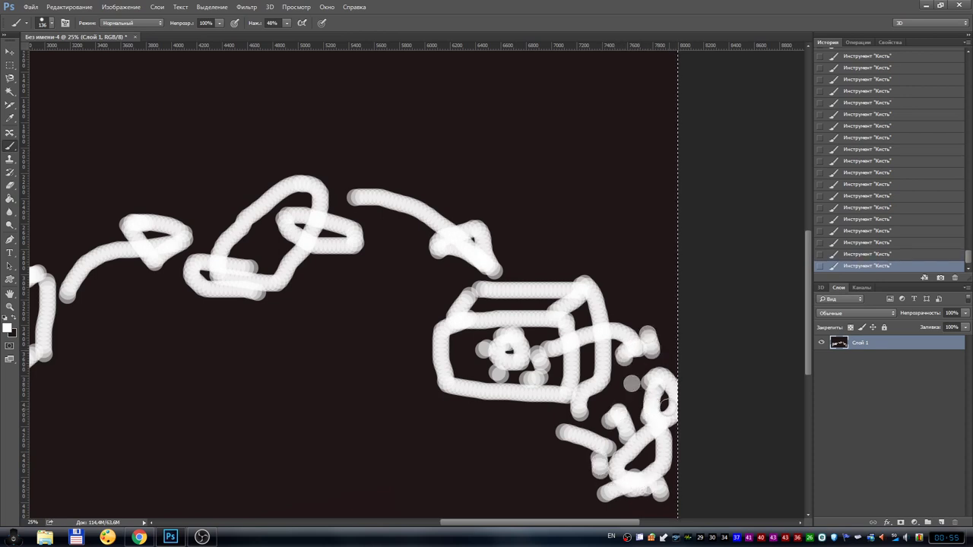
mouse_move(630, 365)
mouse_down()
mouse_move(604, 444)
mouse_move(652, 413)
mouse_move(667, 434)
mouse_up()
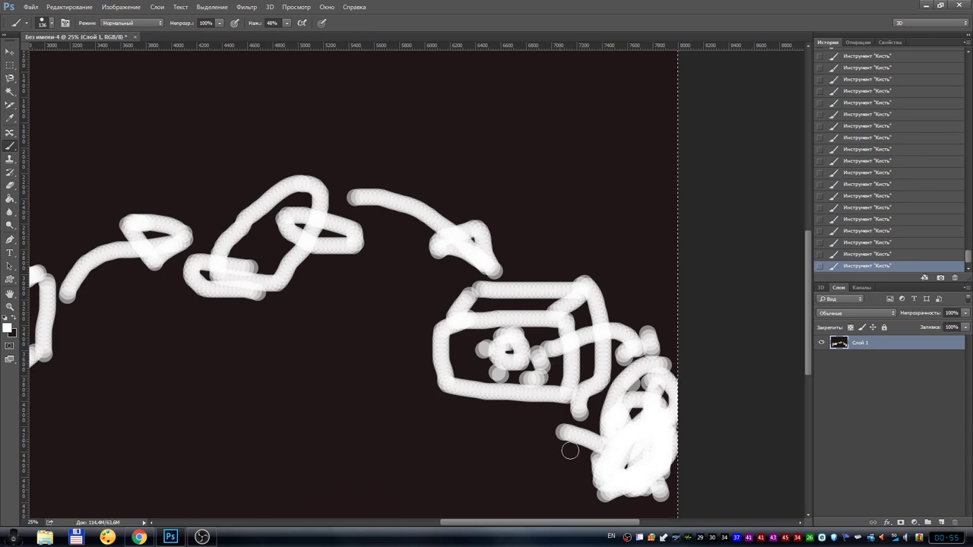
Wipe the entire sketch by painting over it with the large Pencil in the dark background colour
click(10, 306)
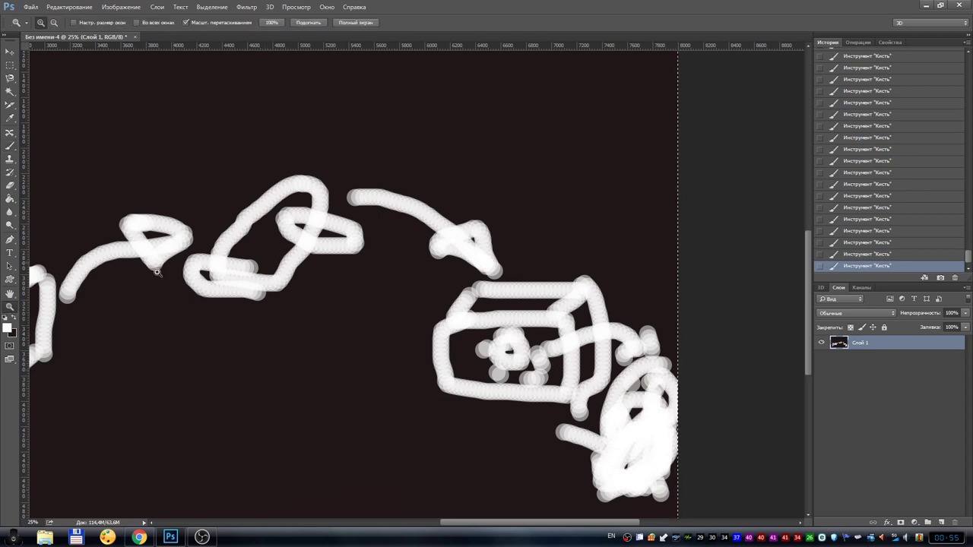
right_click(238, 215)
click(276, 218)
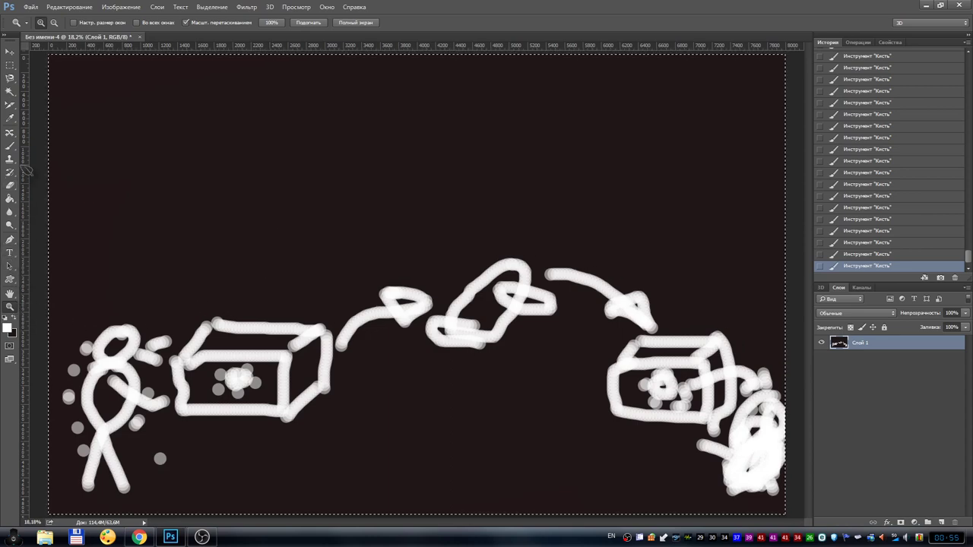
click(10, 146)
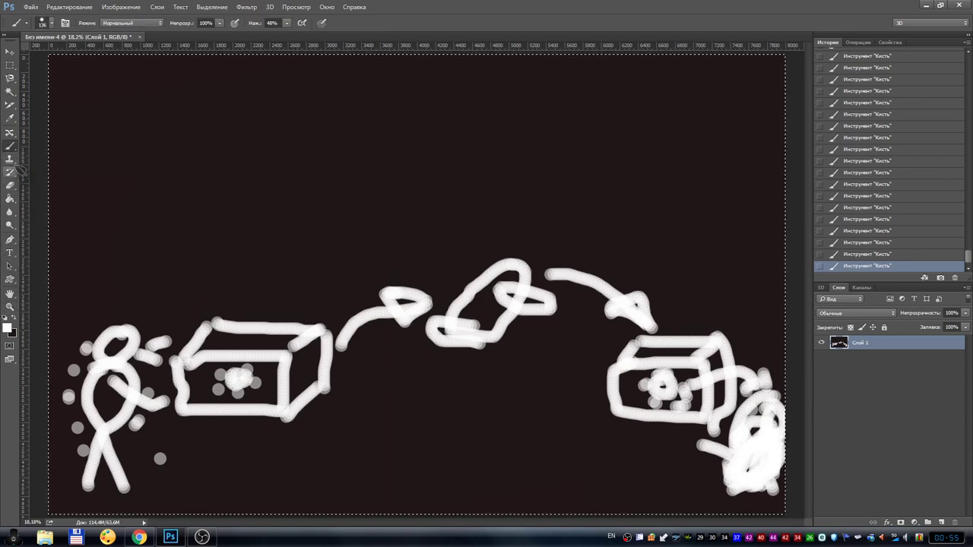
right_click(10, 145)
click(69, 153)
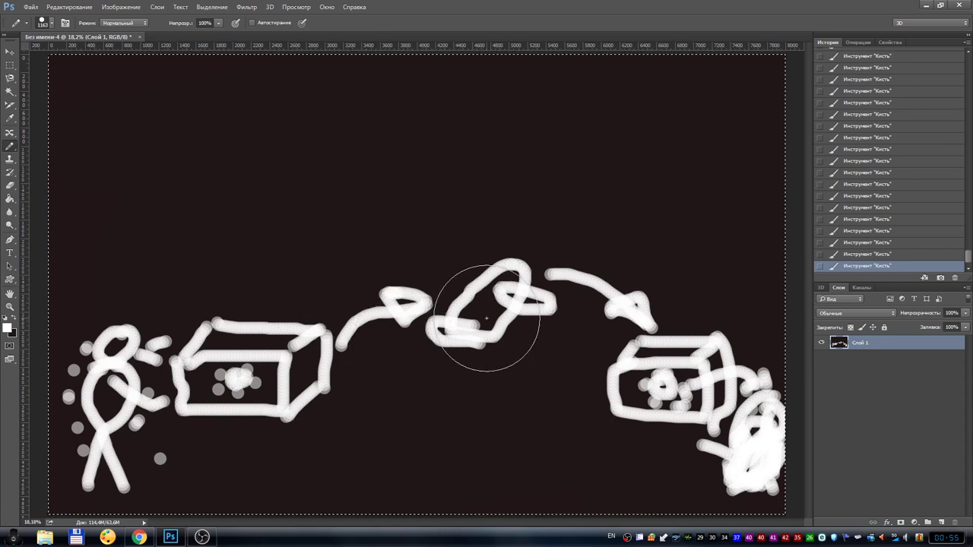
key(x)
mouse_move(141, 315)
mouse_down()
mouse_move(147, 373)
mouse_move(297, 373)
mouse_move(617, 260)
mouse_move(732, 428)
mouse_move(697, 443)
mouse_up()
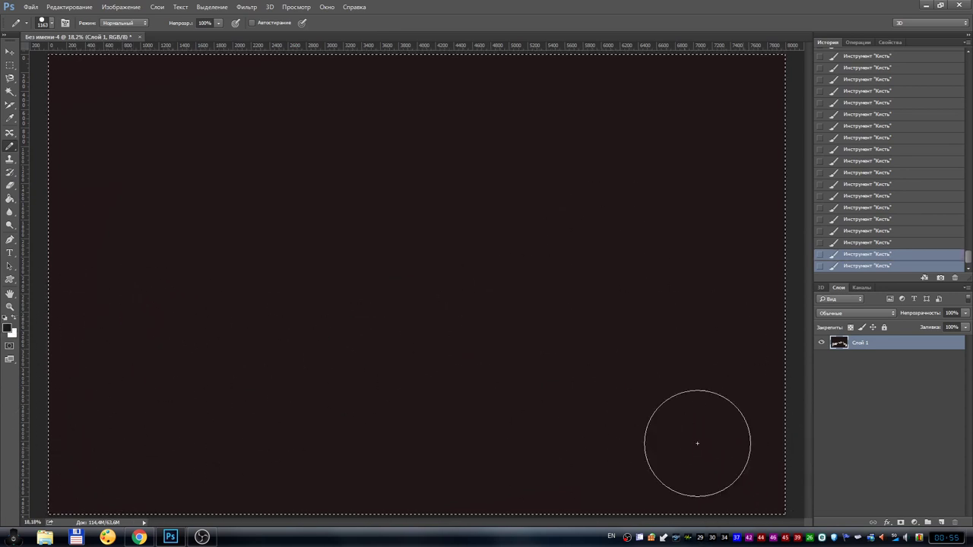
Paint a new white stick figure with the Brush, its straight arm reaching a rectangular box outline in the canvas's lower-left area
right_click(10, 146)
click(65, 141)
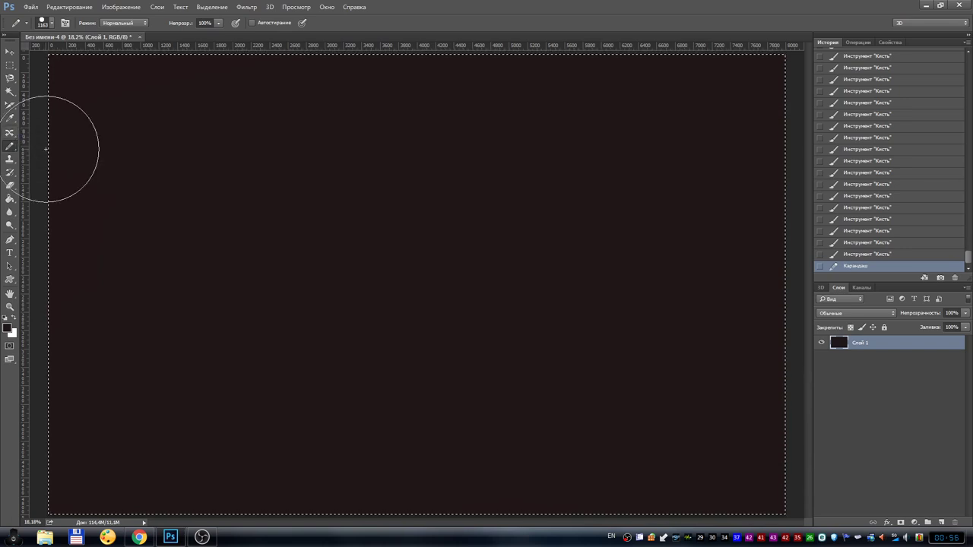
right_click(10, 146)
click(36, 145)
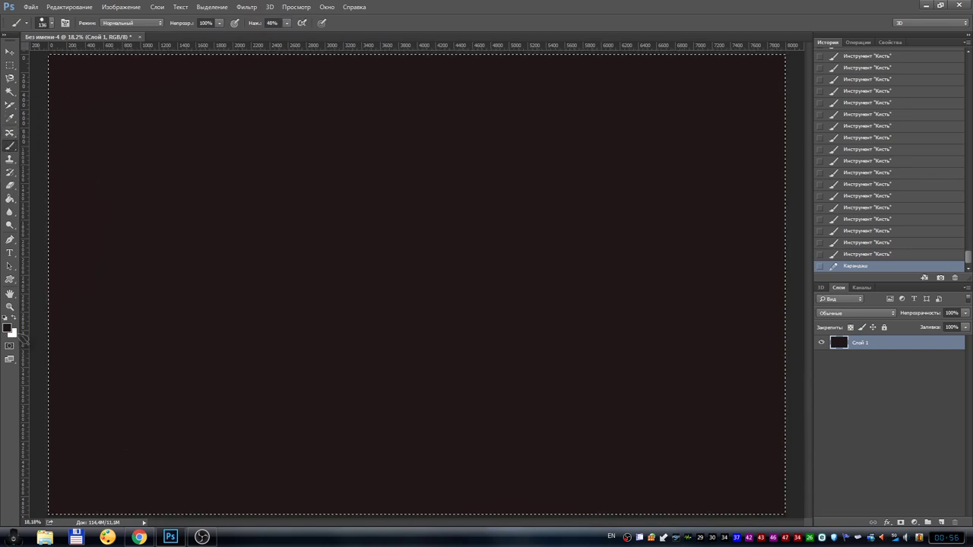
mouse_move(138, 447)
mouse_down()
mouse_move(156, 403)
mouse_move(185, 456)
mouse_up()
drag(154, 358, 149, 366)
mouse_move(159, 347)
mouse_down()
mouse_move(161, 319)
mouse_move(163, 335)
mouse_move(219, 365)
mouse_up()
mouse_move(233, 328)
mouse_down()
mouse_move(238, 371)
mouse_move(327, 369)
mouse_move(333, 326)
mouse_move(240, 326)
mouse_up()
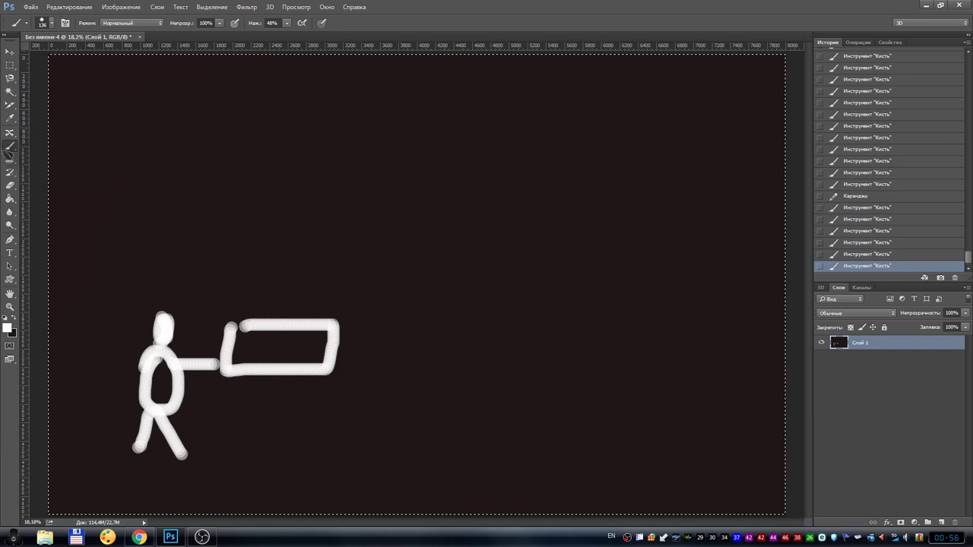
Cover the stick figure and rectangle with dark Pencil strokes to clear the canvas
click(10, 149)
click(95, 155)
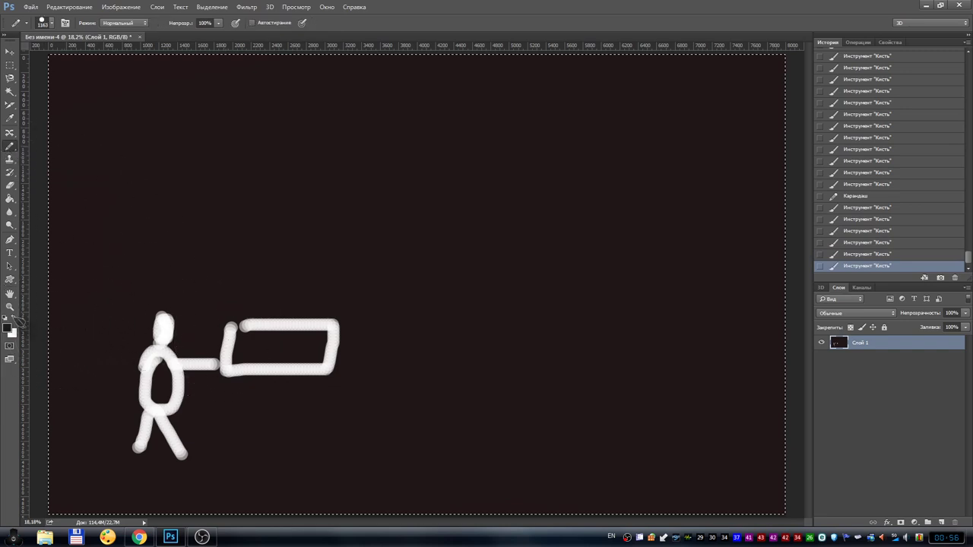
mouse_move(199, 299)
mouse_down()
mouse_move(154, 425)
mouse_move(241, 424)
mouse_move(352, 321)
mouse_up()
Paint a white three-dimensional box outline with the Brush in the upper-left half of the canvas
click(10, 146)
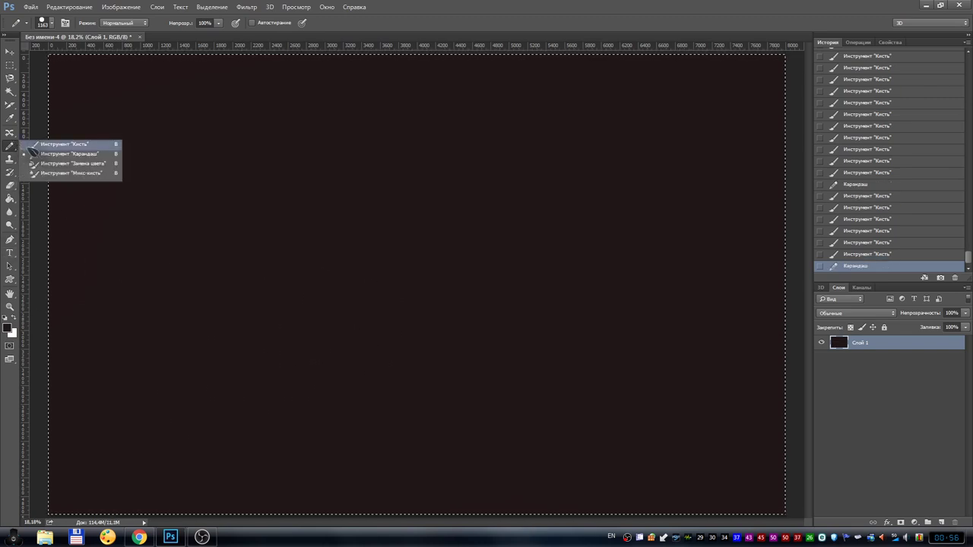
click(46, 144)
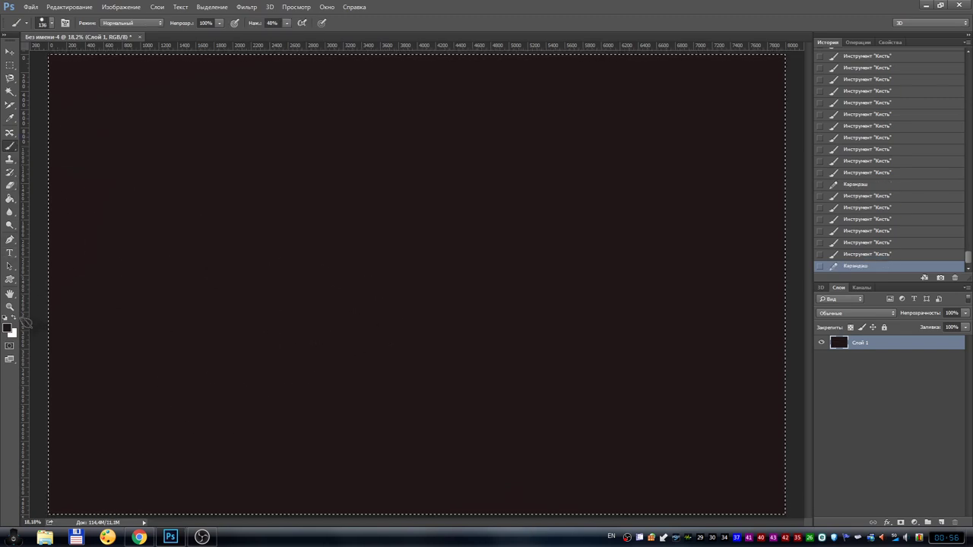
mouse_move(242, 243)
mouse_down()
mouse_move(227, 304)
mouse_move(402, 304)
mouse_move(413, 263)
mouse_move(388, 243)
mouse_move(242, 240)
mouse_up()
drag(426, 253, 445, 221)
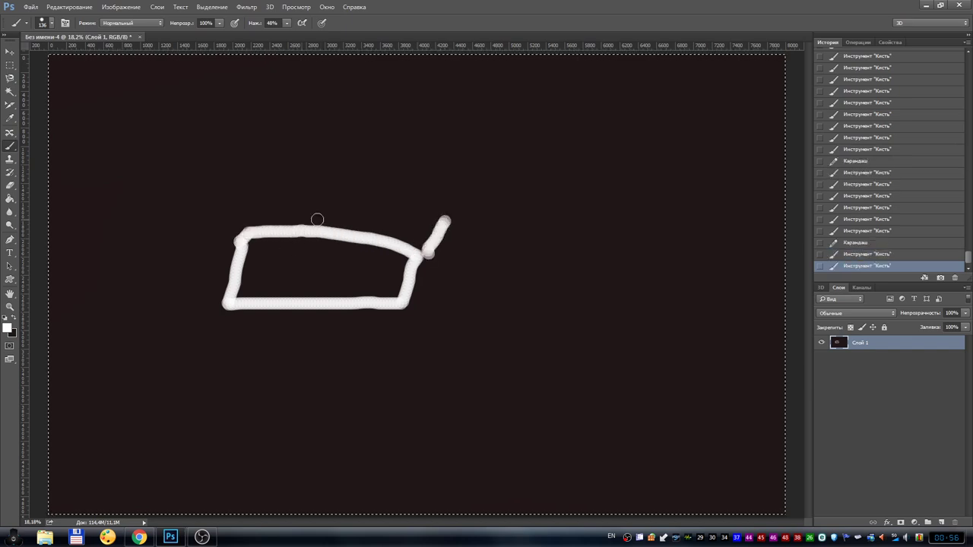
mouse_move(255, 219)
mouse_down()
mouse_move(269, 200)
mouse_move(447, 202)
mouse_up()
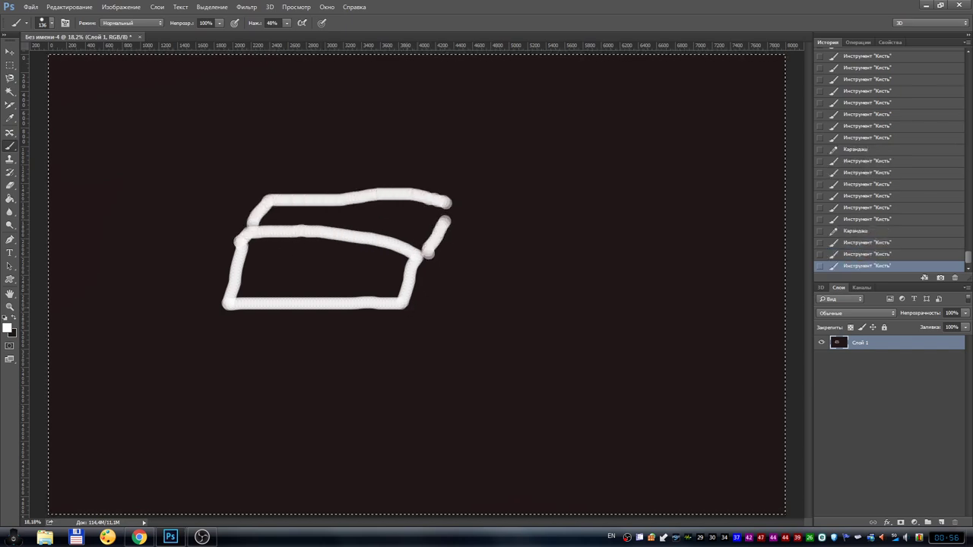
mouse_move(404, 307)
mouse_down()
mouse_move(430, 309)
mouse_move(459, 279)
mouse_move(448, 222)
mouse_up()
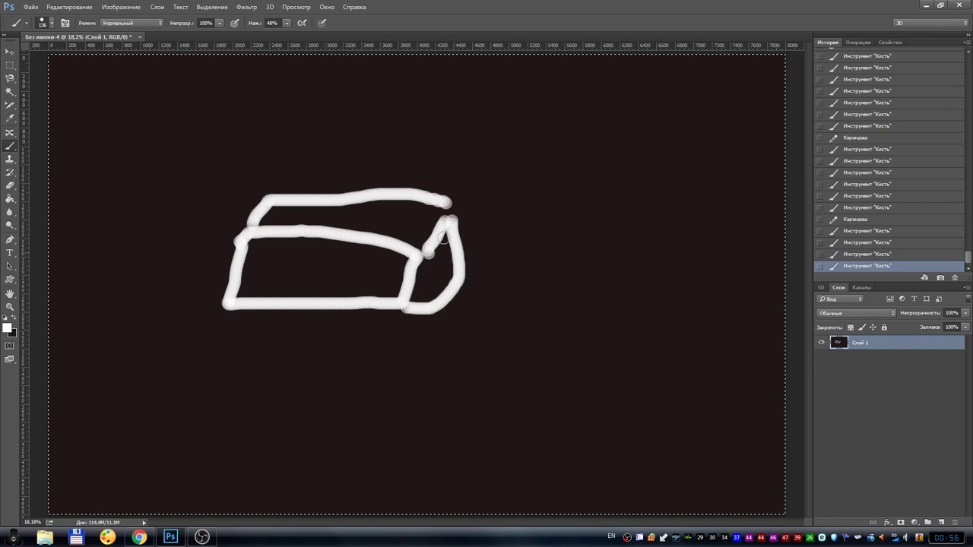
Paint a small white loop surrounded by a ring of dots on the front face of the box
drag(310, 268, 325, 267)
click(293, 267)
click(303, 283)
click(328, 289)
click(346, 283)
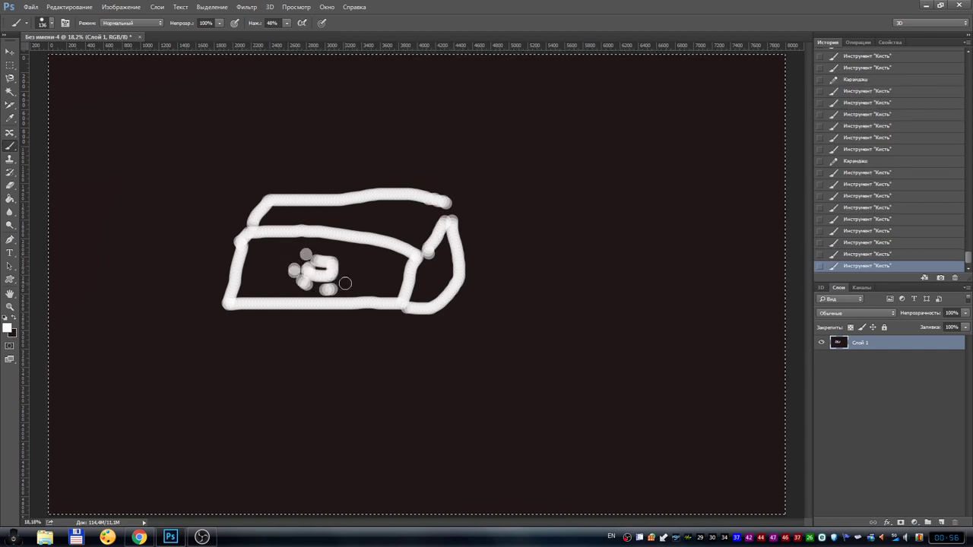
click(352, 266)
click(336, 251)
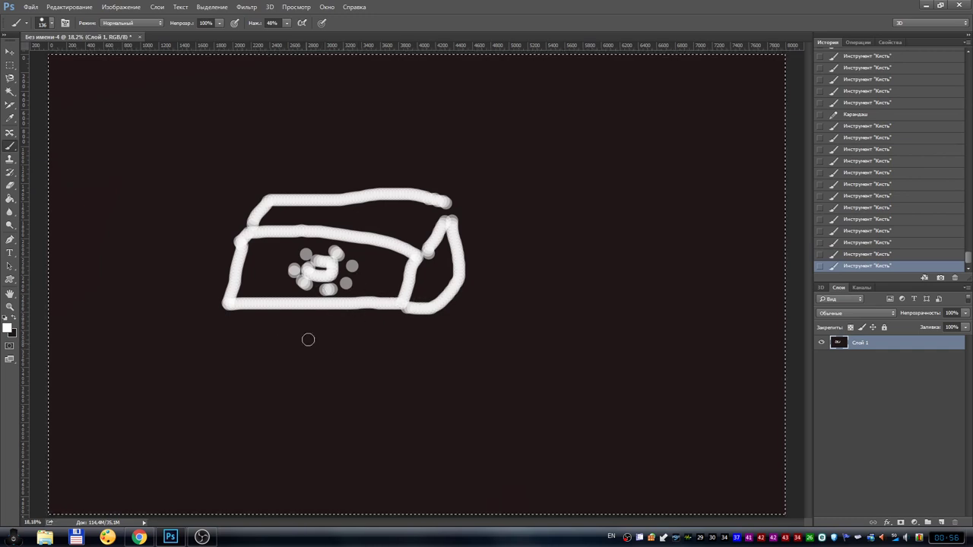
Hand-letter the word "ЧАСОВ" in white below the box
mouse_move(146, 399)
mouse_down()
mouse_move(175, 417)
mouse_move(192, 465)
mouse_up()
mouse_move(221, 407)
mouse_down()
mouse_move(232, 477)
mouse_move(257, 459)
mouse_move(268, 432)
mouse_up()
mouse_move(306, 403)
mouse_down()
mouse_move(304, 454)
mouse_move(313, 456)
mouse_up()
drag(357, 397, 366, 411)
mouse_move(379, 389)
mouse_down()
mouse_move(395, 429)
mouse_move(376, 381)
mouse_move(403, 449)
mouse_up()
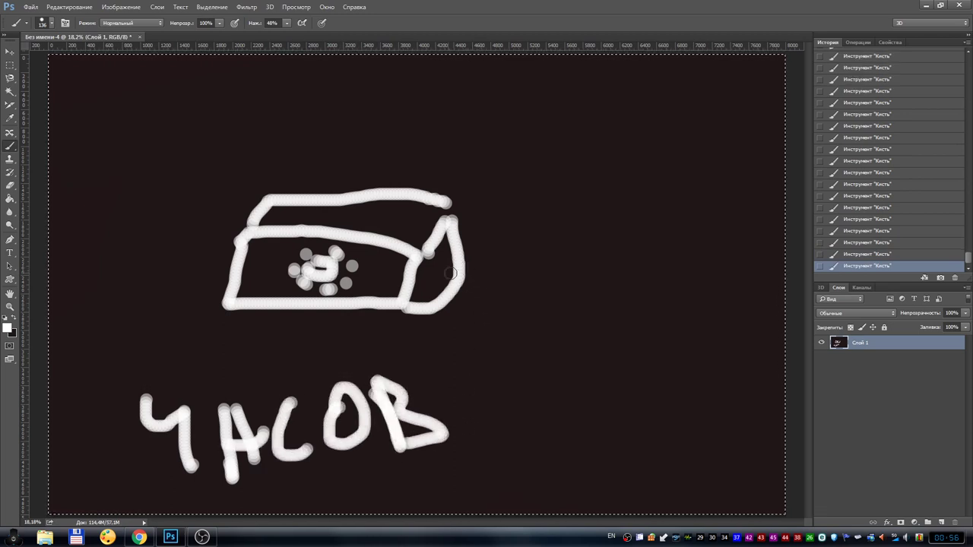
Paint a curved white arrow from the box's side towards a slanted oval with smaller loops attached
mouse_move(450, 273)
mouse_down()
mouse_move(471, 233)
mouse_move(515, 216)
mouse_move(542, 219)
mouse_move(530, 189)
mouse_move(502, 245)
mouse_move(542, 231)
mouse_up()
mouse_move(608, 183)
mouse_down()
mouse_move(557, 241)
mouse_move(605, 252)
mouse_move(602, 183)
mouse_move(603, 197)
mouse_move(651, 230)
mouse_move(592, 215)
mouse_up()
mouse_move(577, 261)
mouse_down()
mouse_move(516, 287)
mouse_move(576, 293)
mouse_move(555, 269)
mouse_move(600, 254)
mouse_move(574, 274)
mouse_up()
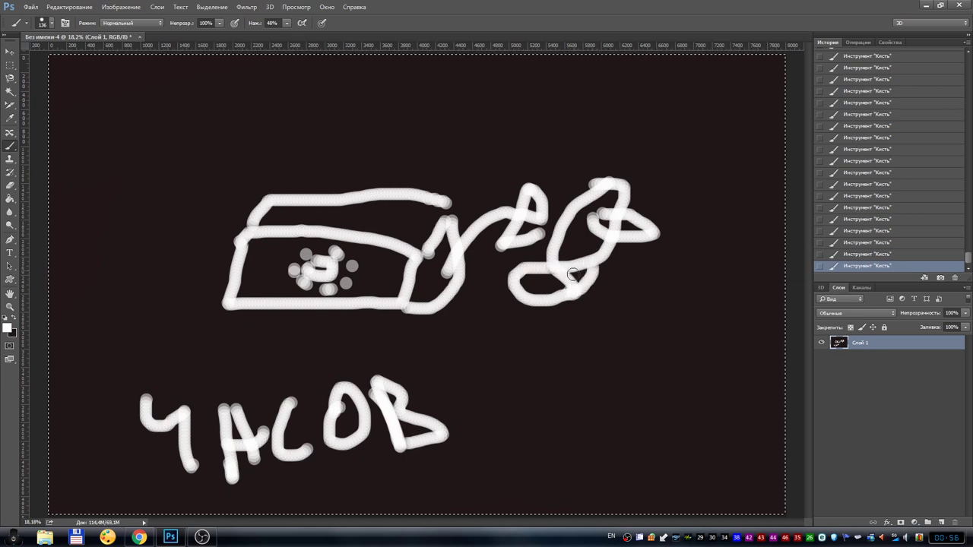
Hand-letter "ДНИ, НЕД. МЕС" in white across the canvas above the box
mouse_move(146, 184)
mouse_down()
mouse_move(191, 167)
mouse_move(140, 150)
mouse_move(175, 156)
mouse_up()
mouse_move(198, 112)
mouse_down()
mouse_move(221, 167)
mouse_move(278, 98)
mouse_move(370, 176)
mouse_up()
mouse_move(385, 105)
mouse_down()
mouse_move(418, 154)
mouse_move(517, 143)
mouse_move(510, 123)
mouse_move(589, 115)
mouse_move(555, 76)
mouse_up()
mouse_move(642, 148)
mouse_down()
mouse_move(684, 141)
mouse_move(703, 164)
mouse_move(752, 121)
mouse_move(749, 166)
mouse_up()
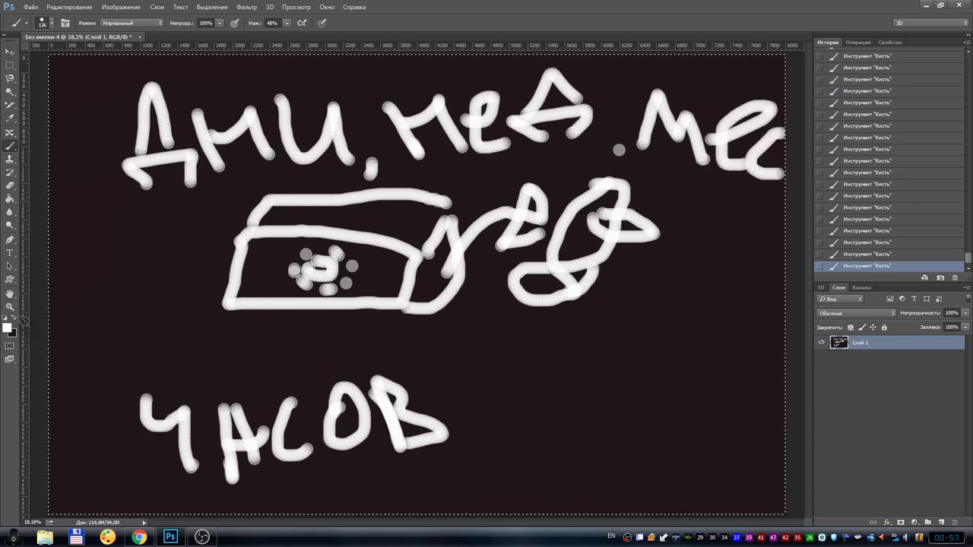
Cover the box, loops and lettering with the large Pencil in the dark background colour
right_click(10, 146)
click(91, 165)
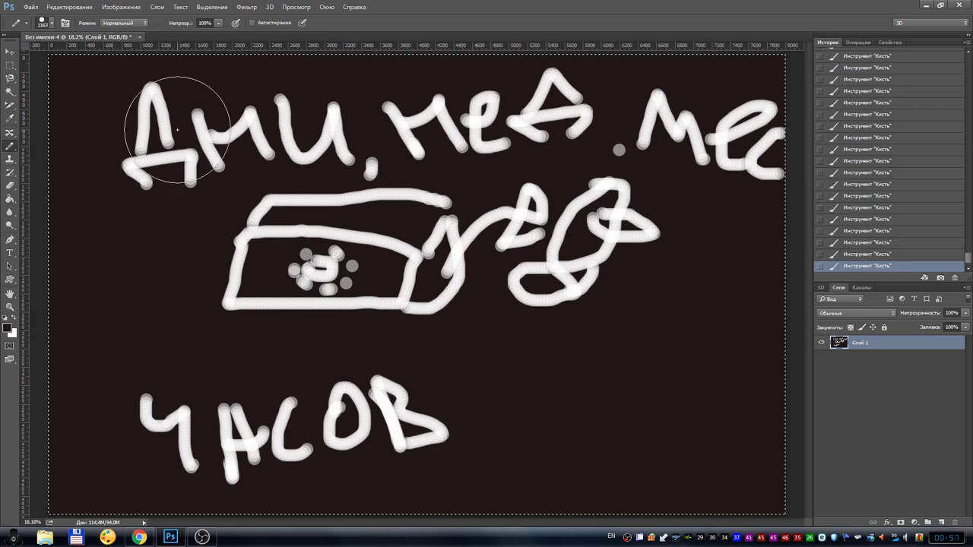
drag(185, 109, 229, 152)
mouse_move(243, 228)
mouse_down()
mouse_move(240, 444)
mouse_move(206, 333)
mouse_move(586, 108)
mouse_move(528, 391)
mouse_move(766, 163)
mouse_up()
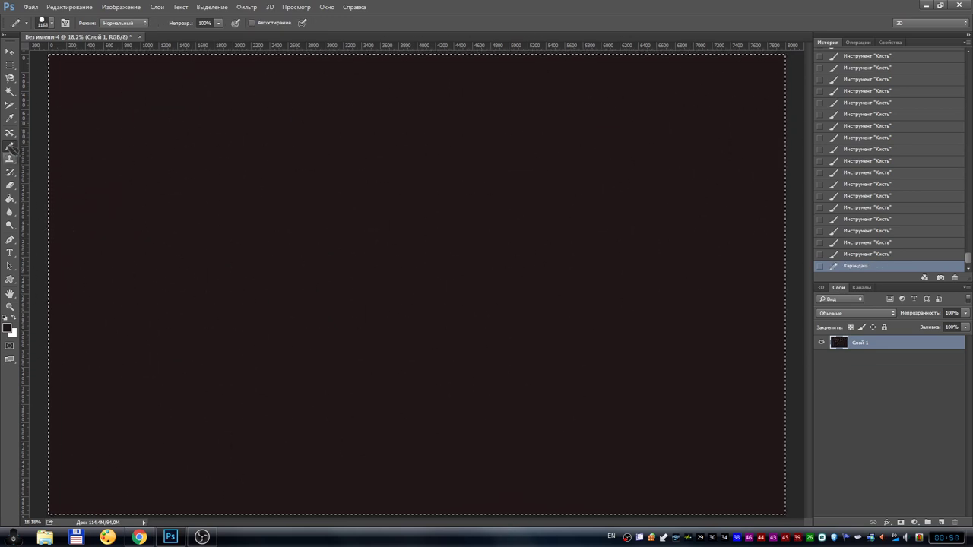
Paint a large white oval outline with the Brush in the upper-left half of the cleared canvas
right_click(10, 146)
click(61, 144)
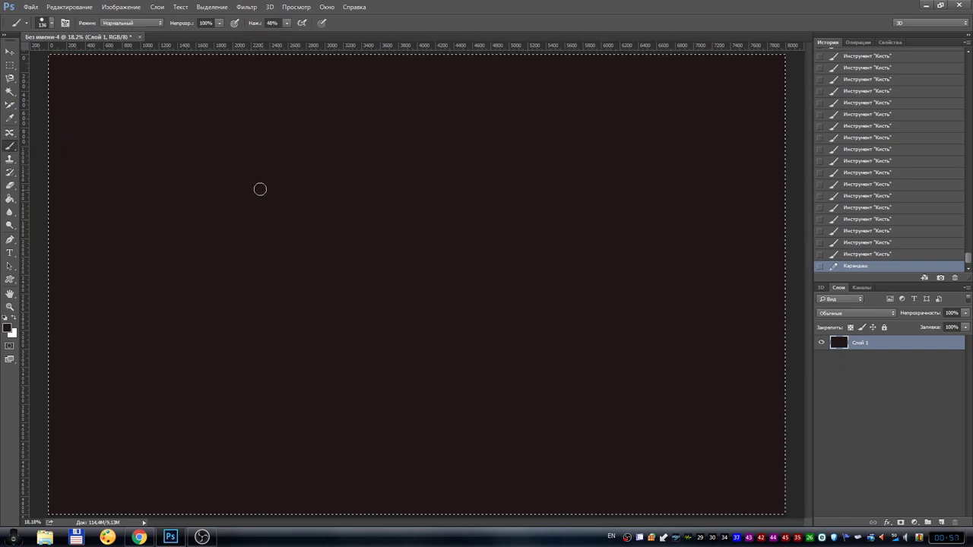
click(337, 310)
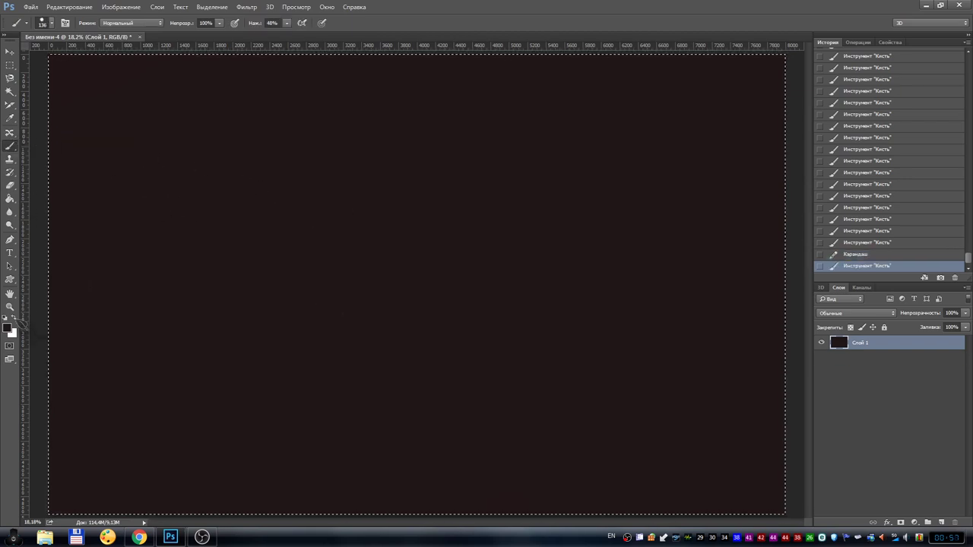
mouse_move(335, 183)
mouse_down()
mouse_move(444, 219)
mouse_move(308, 170)
mouse_up()
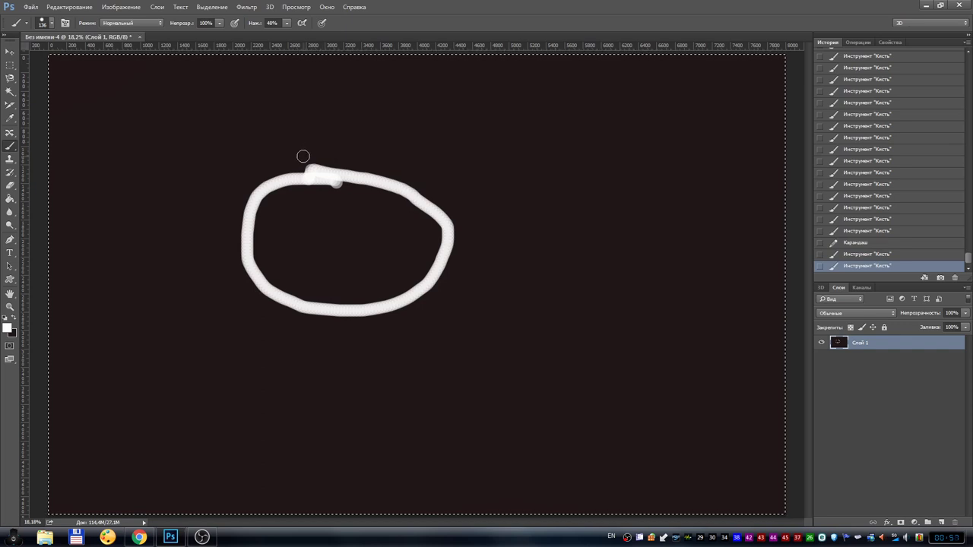
Surround the oval with a ring of short white dots and dashes like rays
click(303, 155)
click(345, 142)
click(420, 161)
click(462, 177)
drag(489, 232, 489, 245)
drag(479, 307, 467, 321)
drag(367, 370, 271, 370)
drag(221, 342, 185, 297)
drag(175, 237, 194, 213)
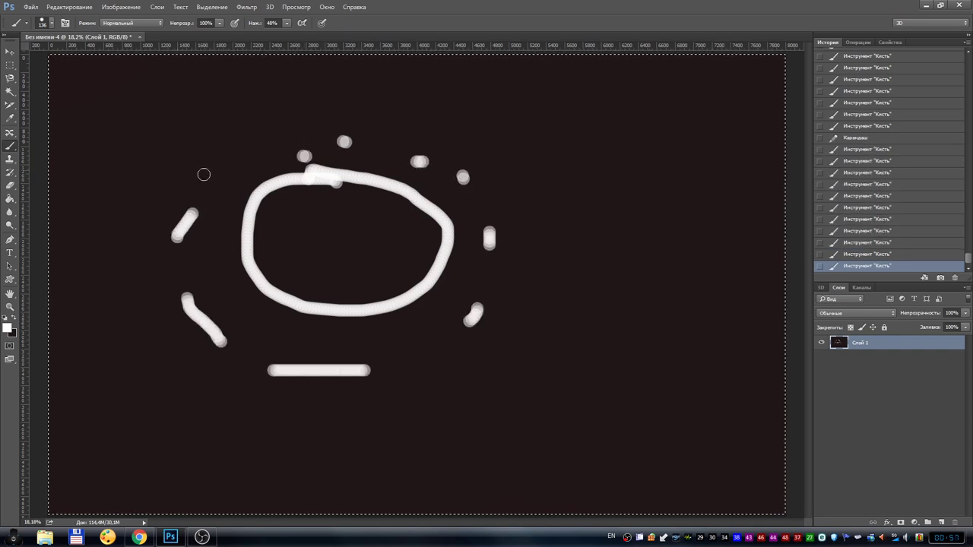
drag(205, 170, 241, 156)
Paint a smiling face inside the oval with two eyes, a nose dot and an upturned mouth
click(304, 213)
click(351, 209)
click(328, 235)
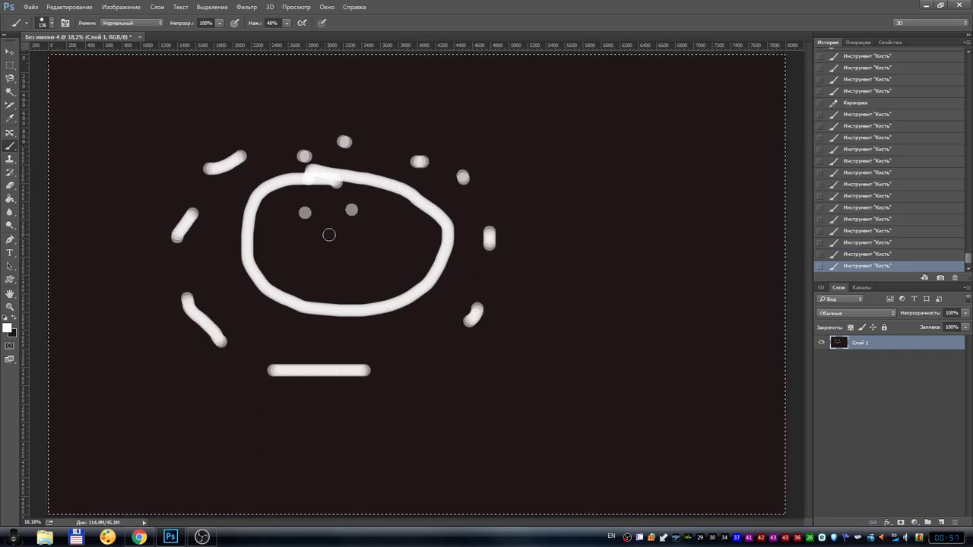
mouse_move(304, 254)
mouse_down()
mouse_move(328, 281)
mouse_move(362, 266)
mouse_up()
Hand-letter the word "ЧАСЫ" in white below the smiling oval
mouse_move(196, 412)
mouse_down()
mouse_move(250, 461)
mouse_move(255, 479)
mouse_up()
mouse_move(297, 404)
mouse_down()
mouse_move(301, 473)
mouse_move(350, 483)
mouse_up()
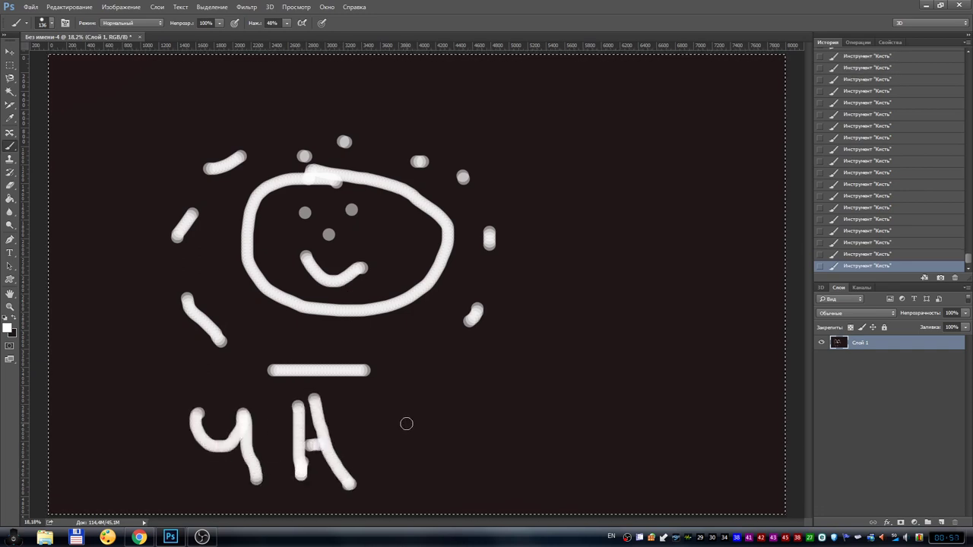
mouse_move(396, 414)
mouse_down()
mouse_move(443, 470)
mouse_move(465, 443)
mouse_up()
drag(498, 398, 528, 458)
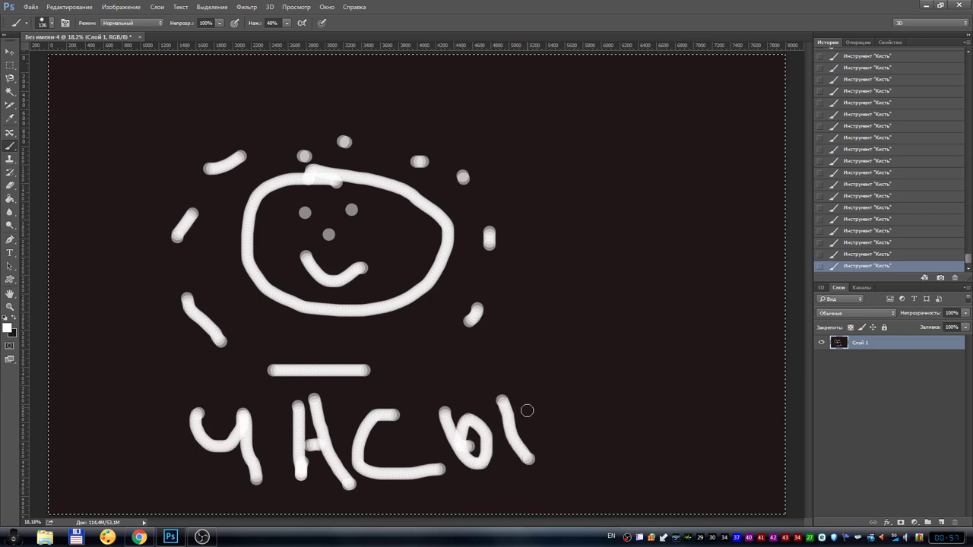
Erase the smiling face inside the oval by painting over it with the dark Pencil
right_click(12, 146)
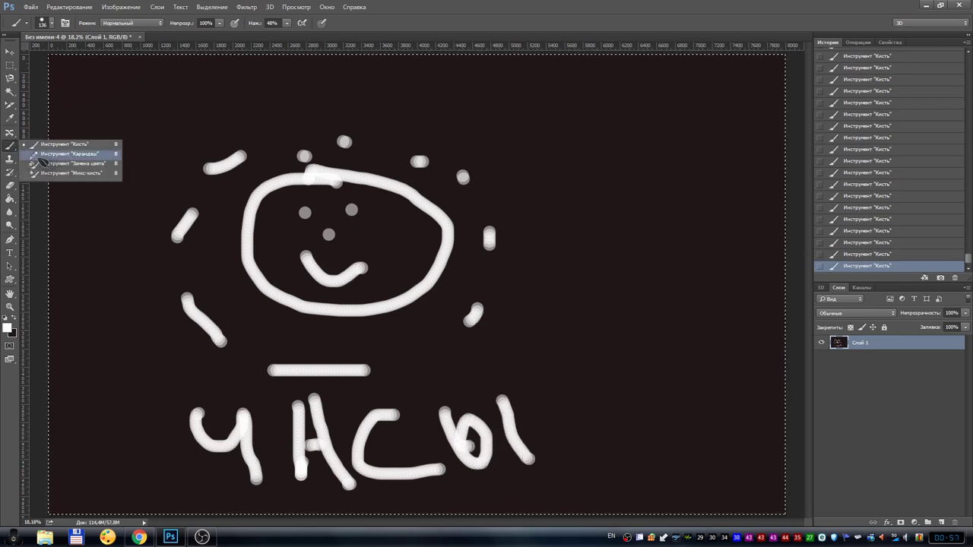
click(106, 156)
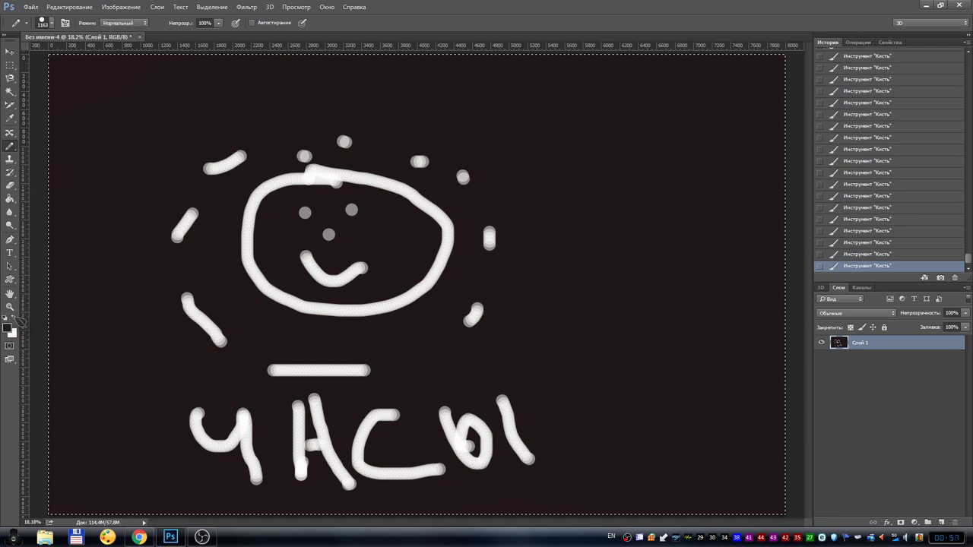
drag(315, 244, 337, 243)
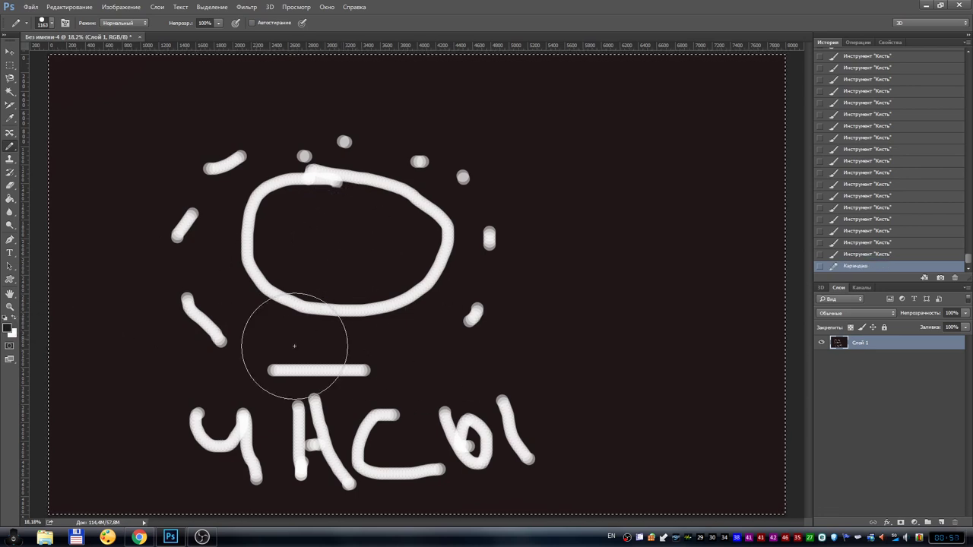
Paint a sad white face inside the oval with two eyes, a nose dot and a downturned mouth
right_click(12, 146)
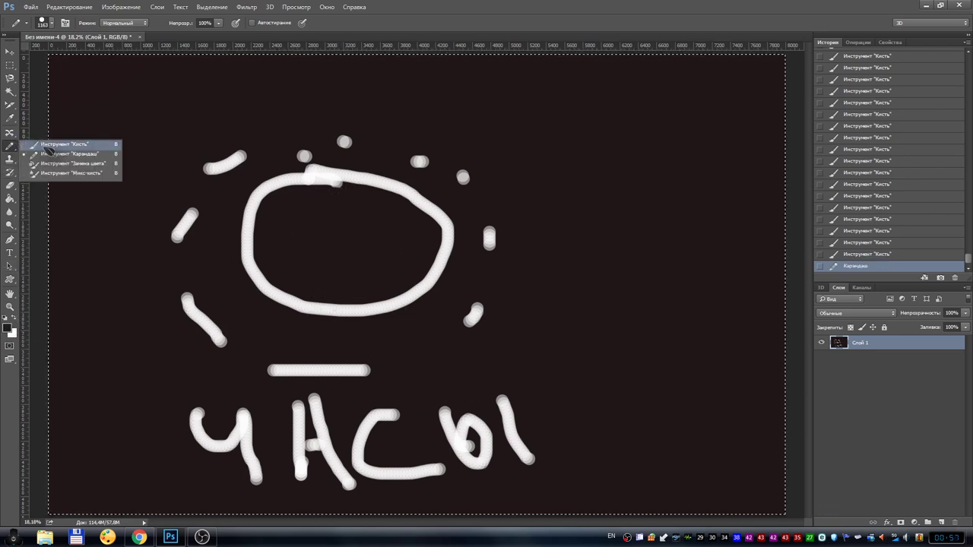
click(91, 145)
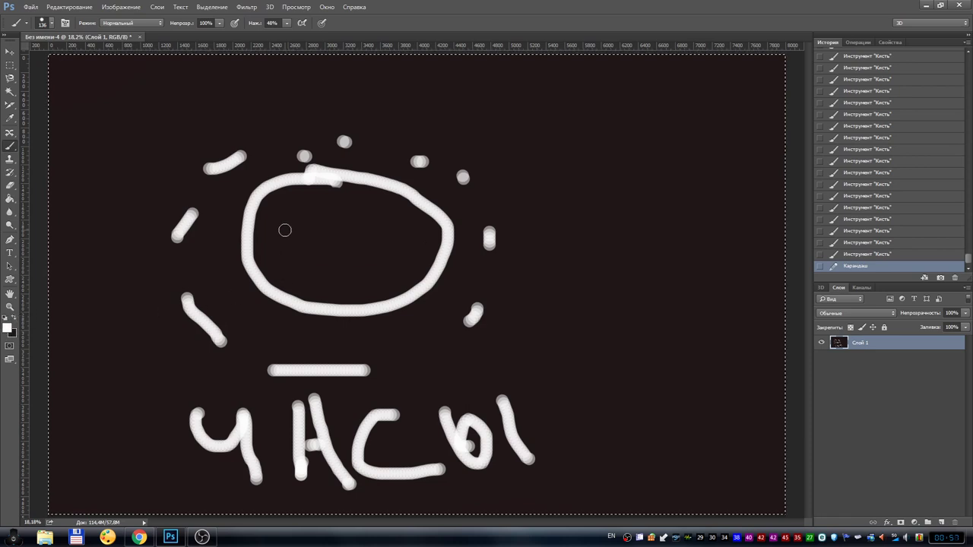
click(308, 221)
click(362, 220)
mouse_move(327, 278)
mouse_down()
mouse_move(346, 260)
mouse_move(386, 272)
mouse_up()
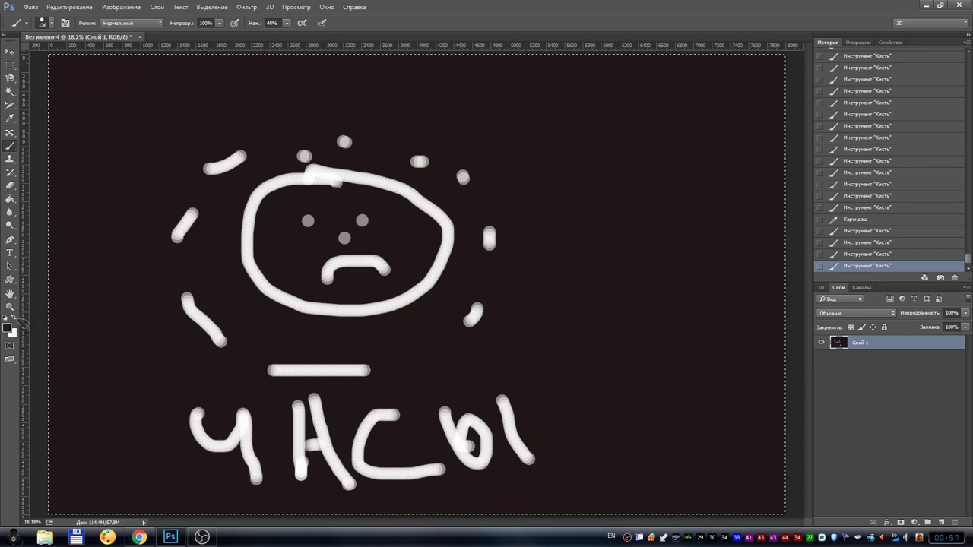
Cover the word "ЧАСЫ" below the oval with a dark Pencil stroke
right_click(10, 146)
click(91, 152)
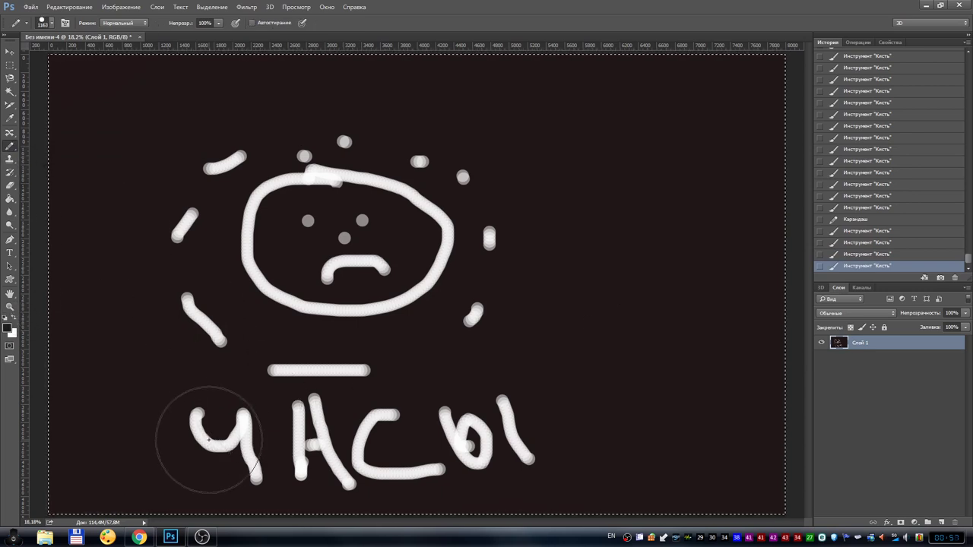
mouse_move(195, 434)
mouse_down()
mouse_move(424, 440)
mouse_move(245, 456)
mouse_move(542, 440)
mouse_move(392, 380)
mouse_up()
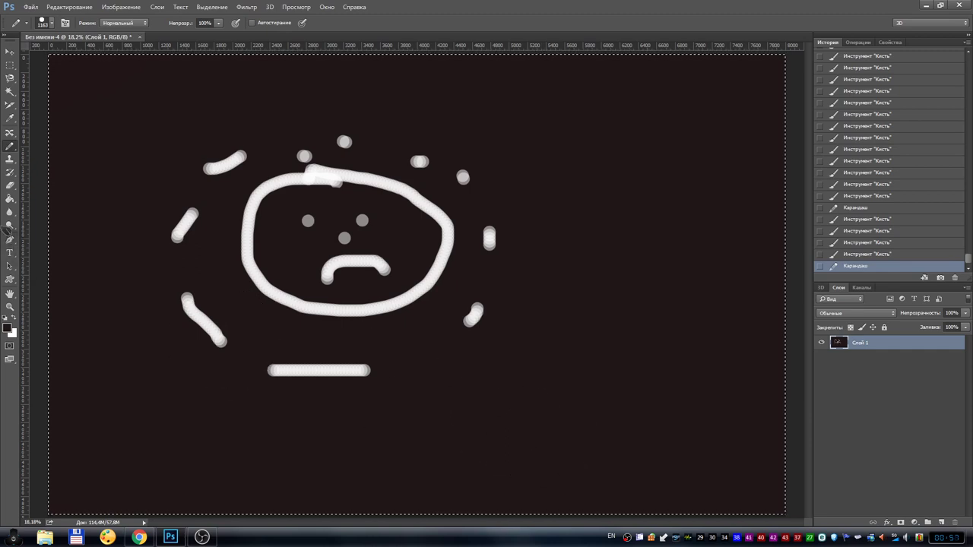
Paint over the sad face, the oval and its surrounding dashes with the dark Pencil to clear the canvas
right_click(10, 146)
click(45, 141)
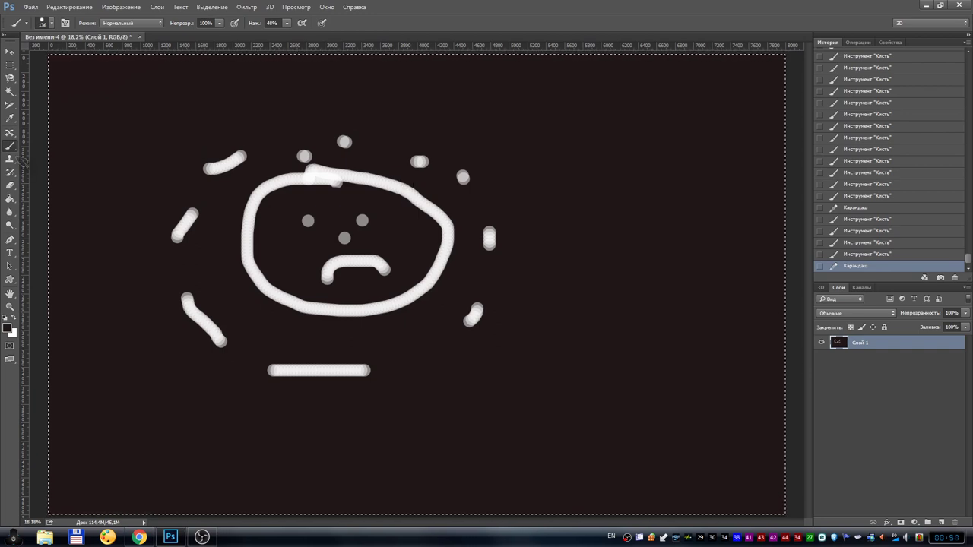
right_click(10, 146)
click(31, 145)
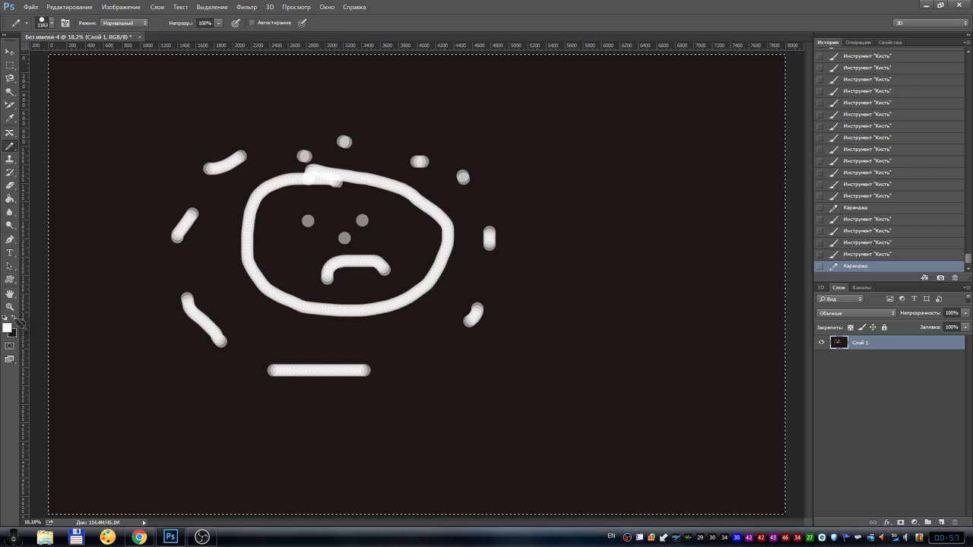
key(x)
mouse_move(304, 191)
mouse_down()
mouse_move(133, 329)
mouse_move(195, 270)
mouse_move(369, 362)
mouse_move(523, 315)
mouse_up()
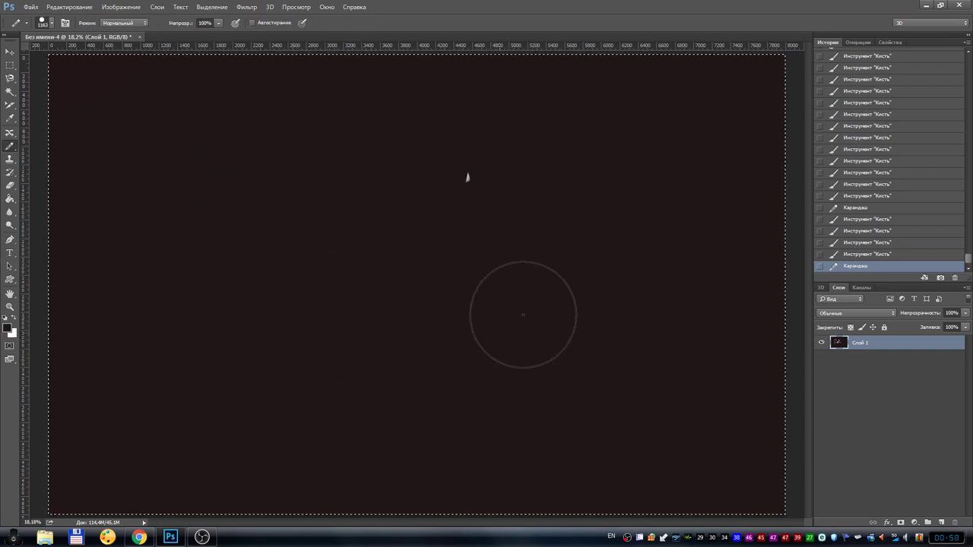
click(483, 169)
Paint a large white three-dimensional box outline with the Brush in the canvas's upper-left area
right_click(10, 145)
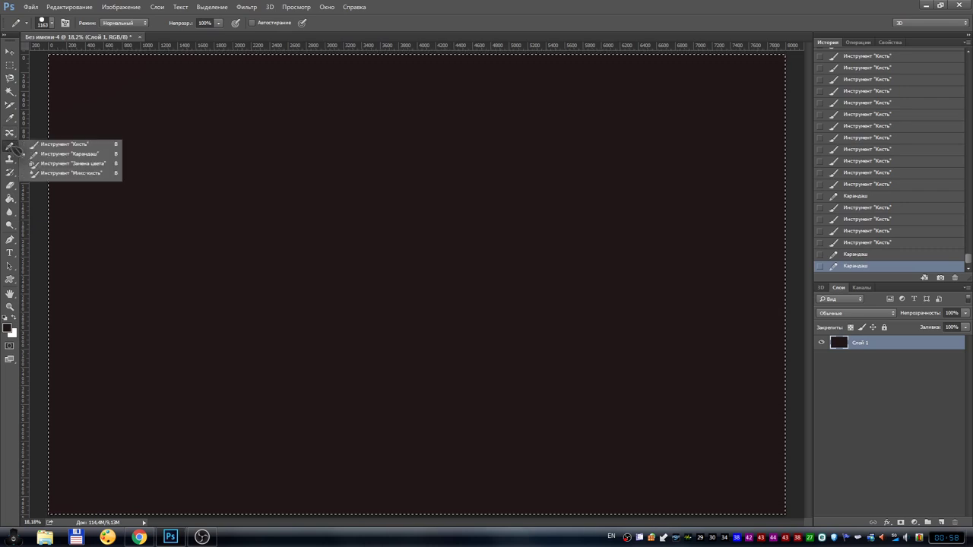
click(84, 144)
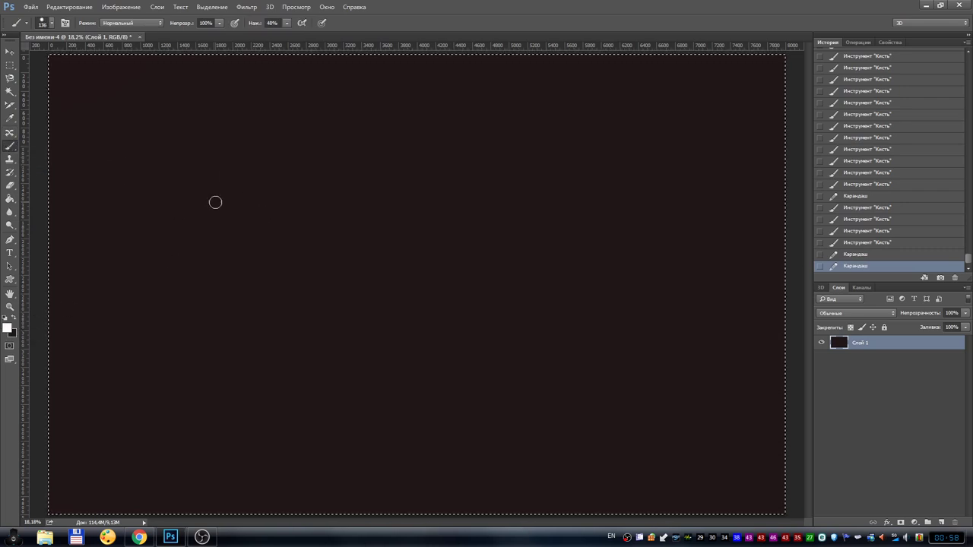
mouse_move(215, 202)
mouse_down()
mouse_move(382, 311)
mouse_move(397, 299)
mouse_move(422, 208)
mouse_move(216, 203)
mouse_move(256, 146)
mouse_move(465, 164)
mouse_move(421, 201)
mouse_up()
mouse_move(413, 302)
mouse_down()
mouse_move(450, 284)
mouse_move(467, 173)
mouse_up()
Paint a white stick figure with an oval body, head, two legs and arms reaching towards the box
drag(432, 340, 513, 370)
drag(504, 291, 537, 365)
mouse_move(574, 292)
mouse_down()
mouse_move(530, 386)
mouse_move(599, 332)
mouse_move(578, 295)
mouse_up()
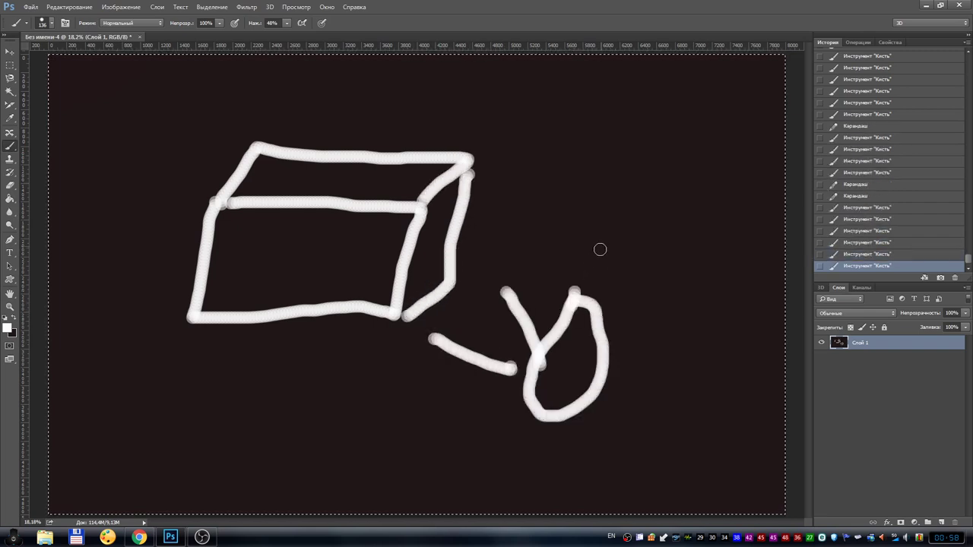
drag(599, 249, 608, 244)
drag(540, 420, 489, 462)
drag(560, 404, 595, 480)
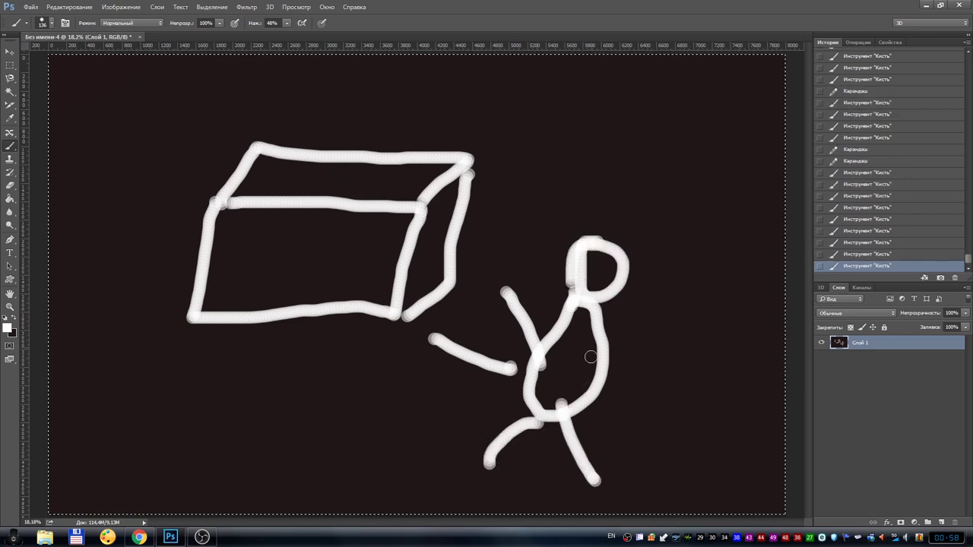
Add eyes, a nose dot and a mouth inside the stick figure's head
click(594, 261)
click(600, 267)
click(605, 262)
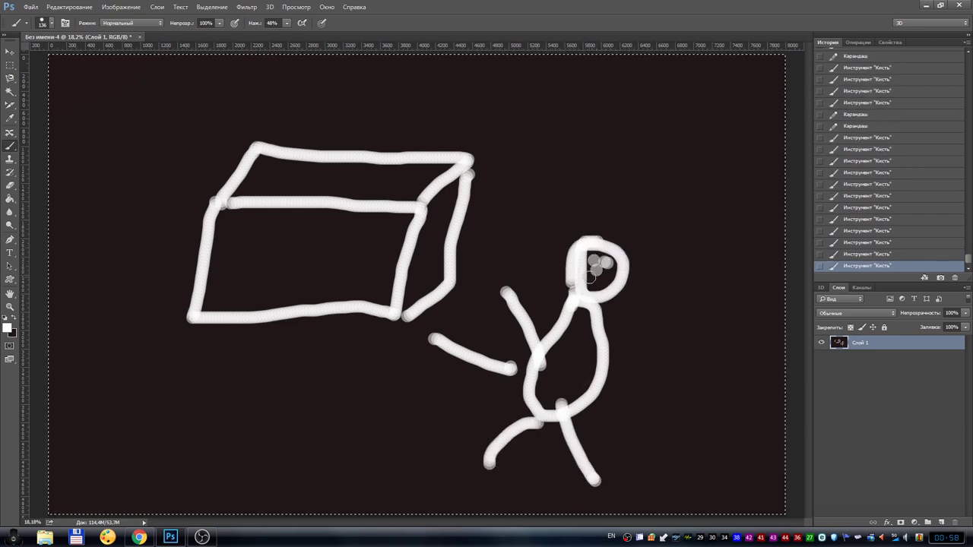
drag(590, 280, 608, 278)
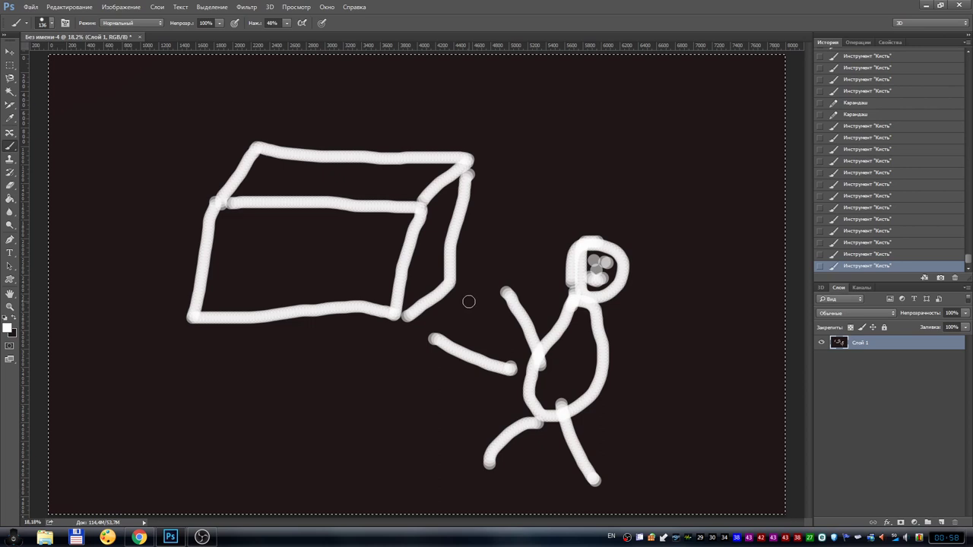